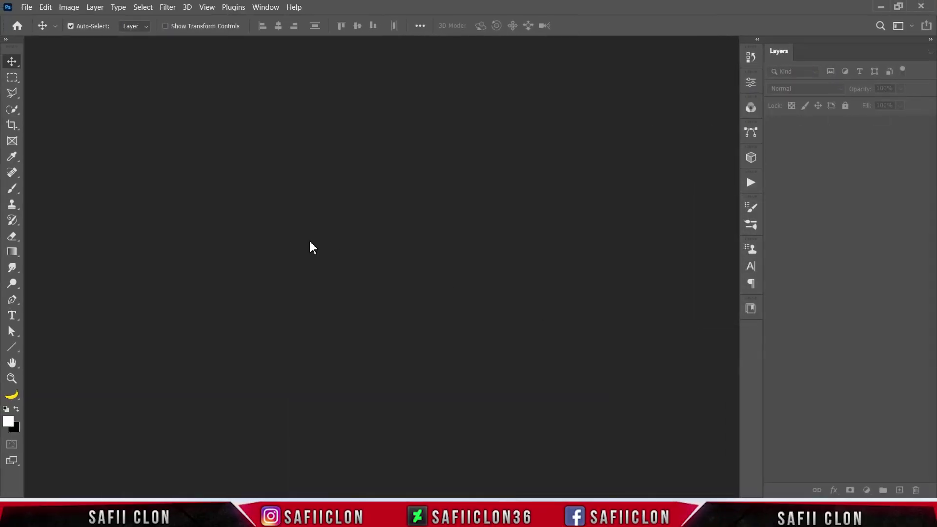
# Open the photo raychan-s5eE7xH29NA-unsplash.jpg.
pyautogui.click(26, 7)
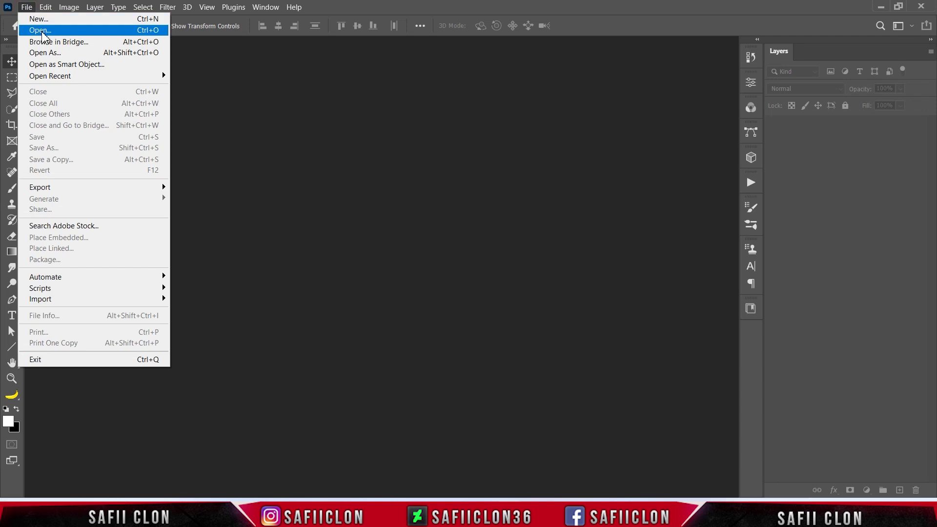
pyautogui.click(42, 29)
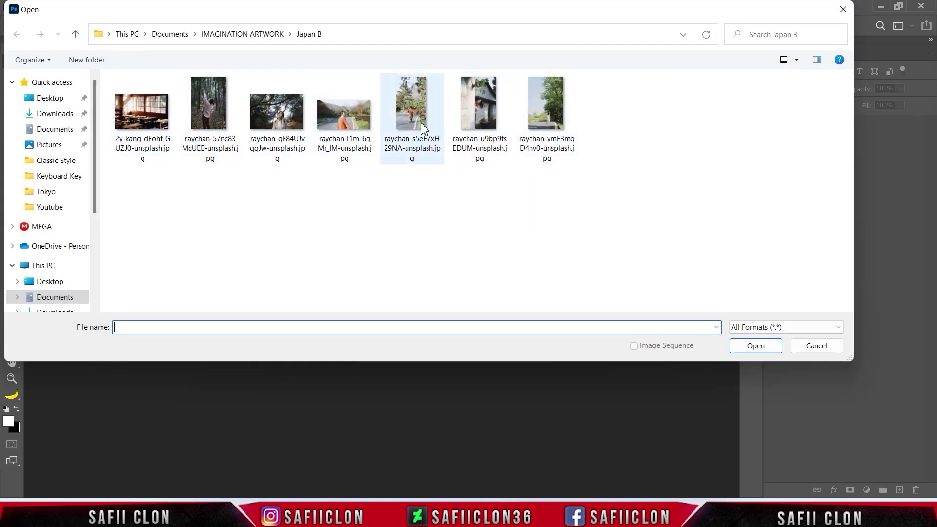
pyautogui.click(417, 120)
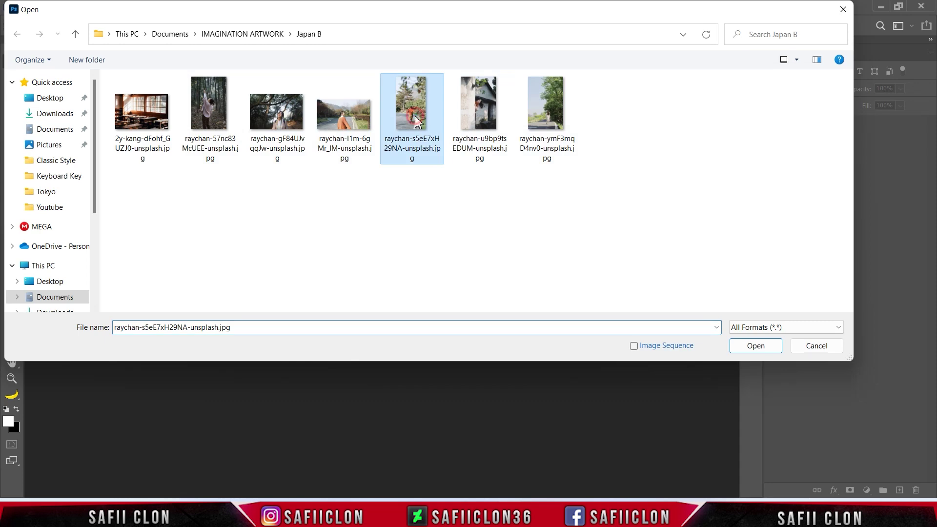
pyautogui.click(755, 347)
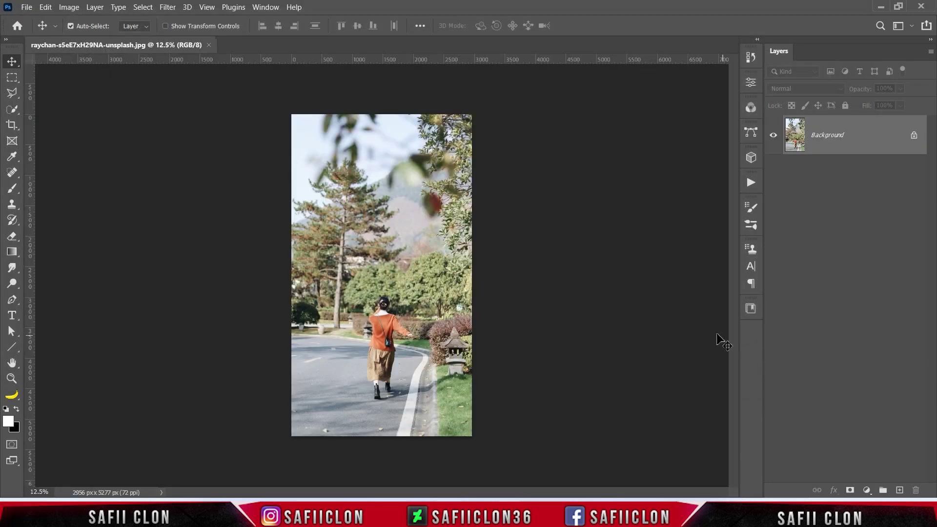
# Unlock the Background into Layer 0 and duplicate it.
pyautogui.click(914, 135)
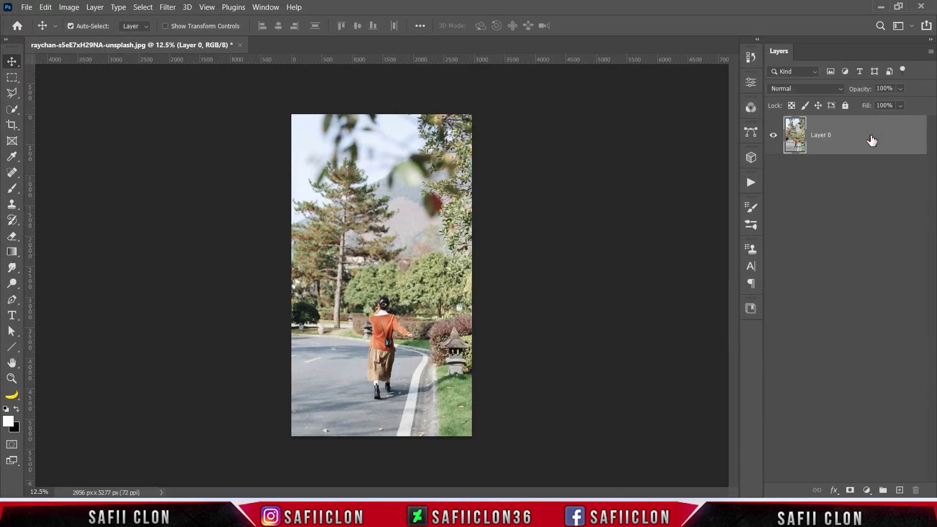
pyautogui.rightClick(872, 141)
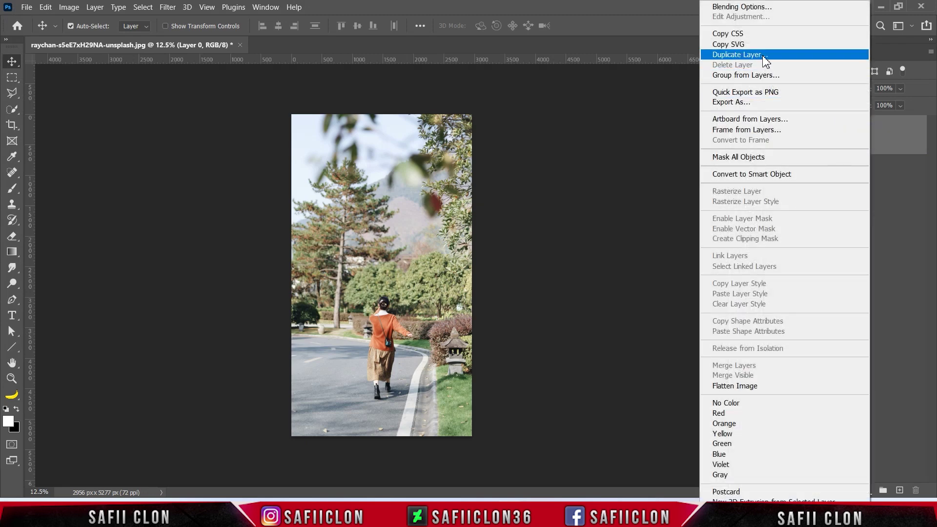
pyautogui.click(765, 57)
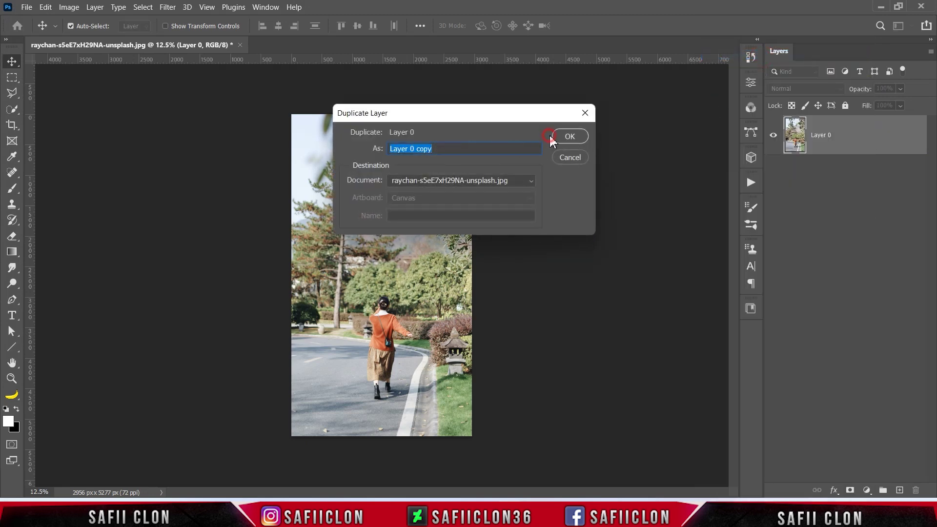
pyautogui.click(551, 138)
# Rename the top layer EDIT and the bottom layer ORIGINAL.
pyautogui.doubleClick(828, 135)
pyautogui.write('EDIT')
pyautogui.press('Return')
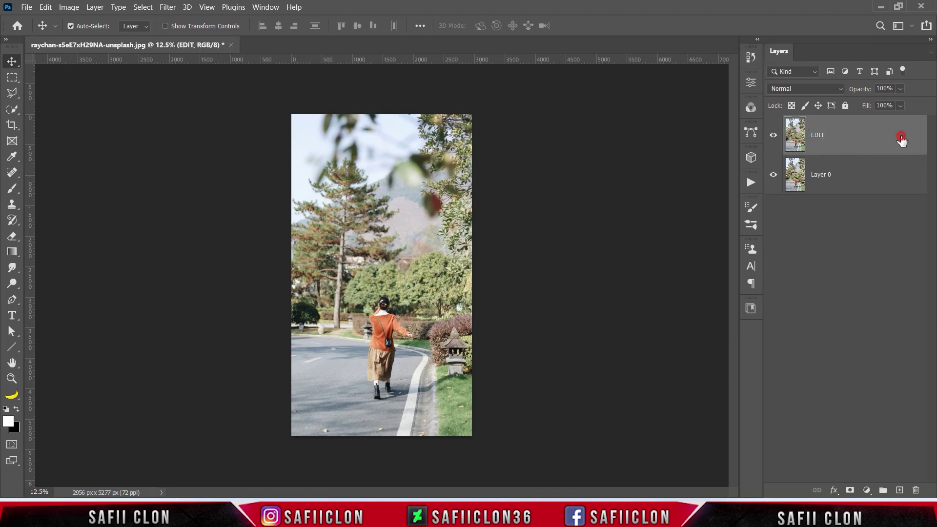
pyautogui.click(829, 181)
pyautogui.doubleClick(820, 176)
pyautogui.write('ORIGINAL')
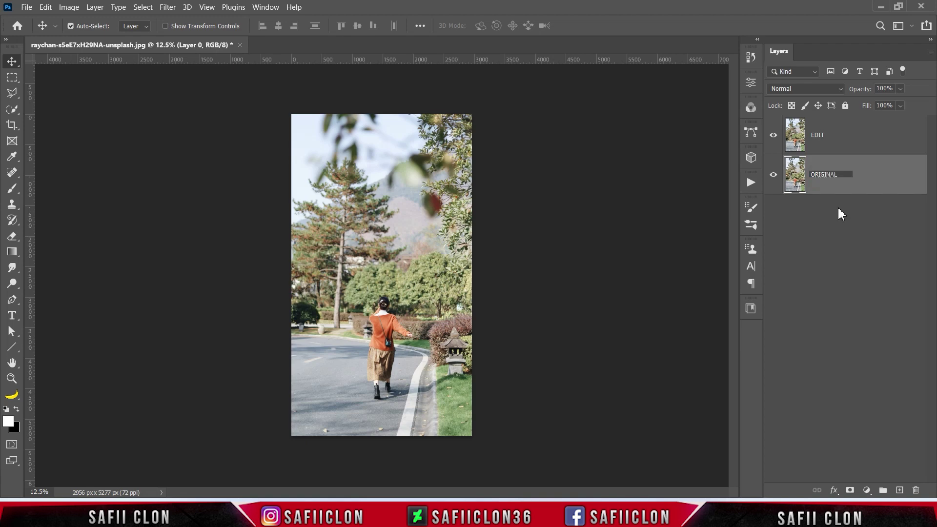
pyautogui.click(864, 176)
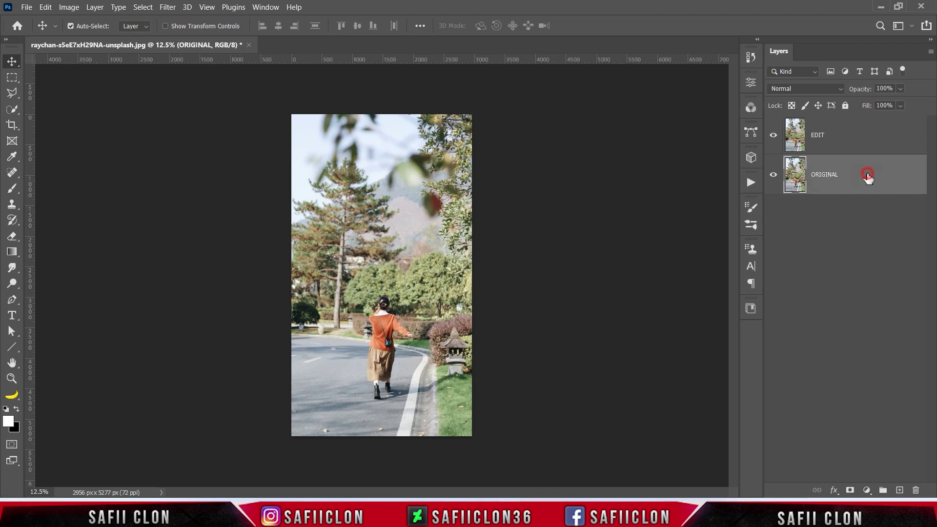
# Convert EDIT to a smart object and launch the Camera Raw Filter on it.
pyautogui.click(843, 146)
pyautogui.rightClick(850, 134)
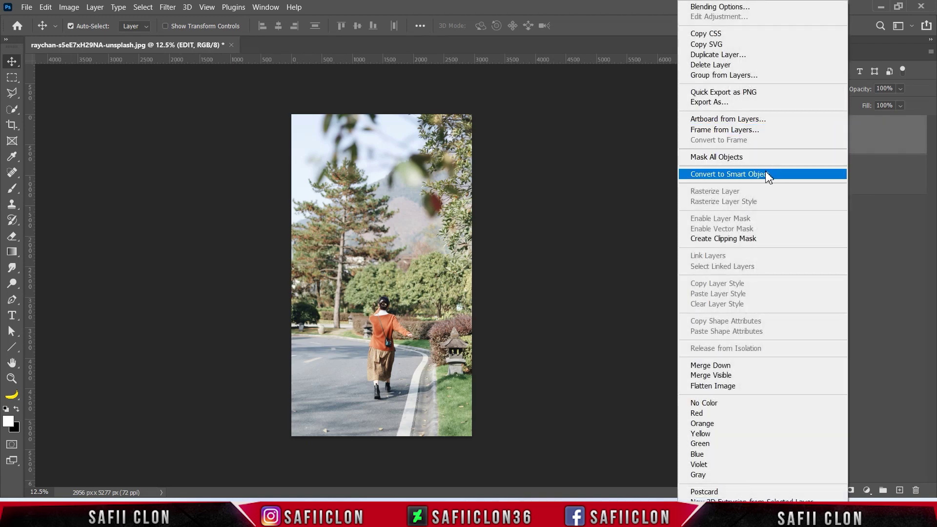
pyautogui.click(767, 174)
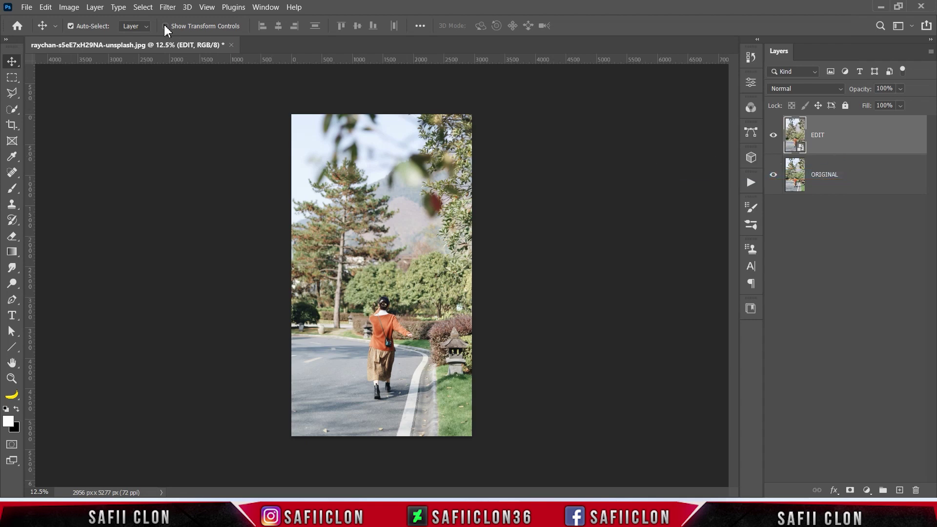
pyautogui.click(167, 7)
pyautogui.click(200, 91)
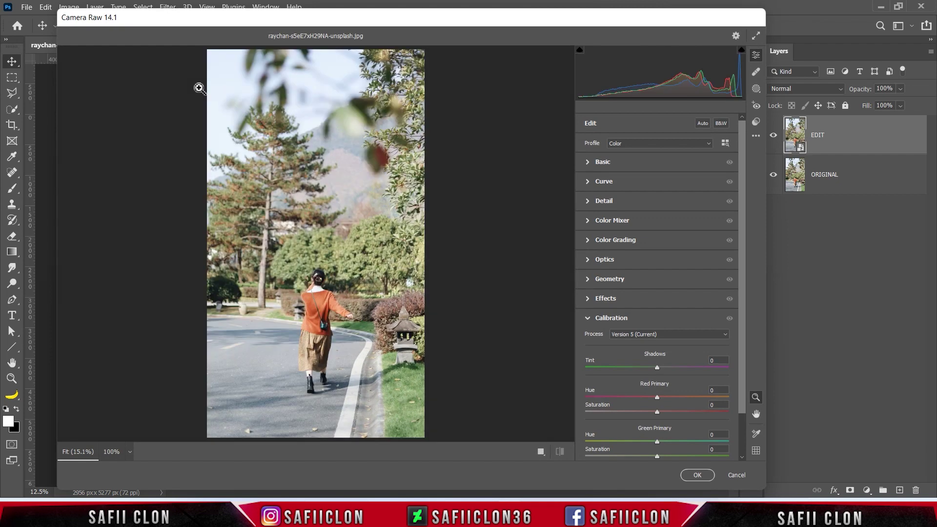
# In Basic, cool Temperature to -18, adjust Tint and raise Exposure to +0.25.
pyautogui.click(619, 165)
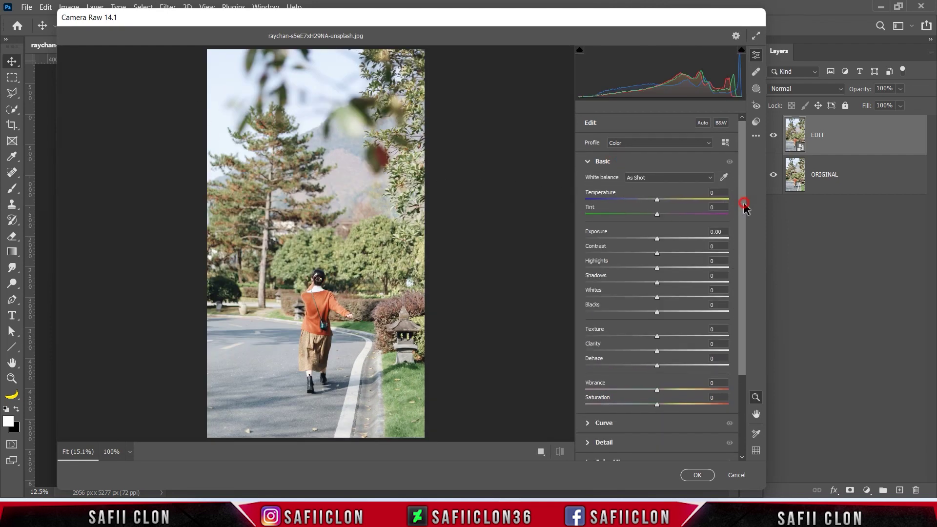
pyautogui.scroll(-1, 732, 207)
pyautogui.moveTo(657, 191); pyautogui.dragTo(645, 191)
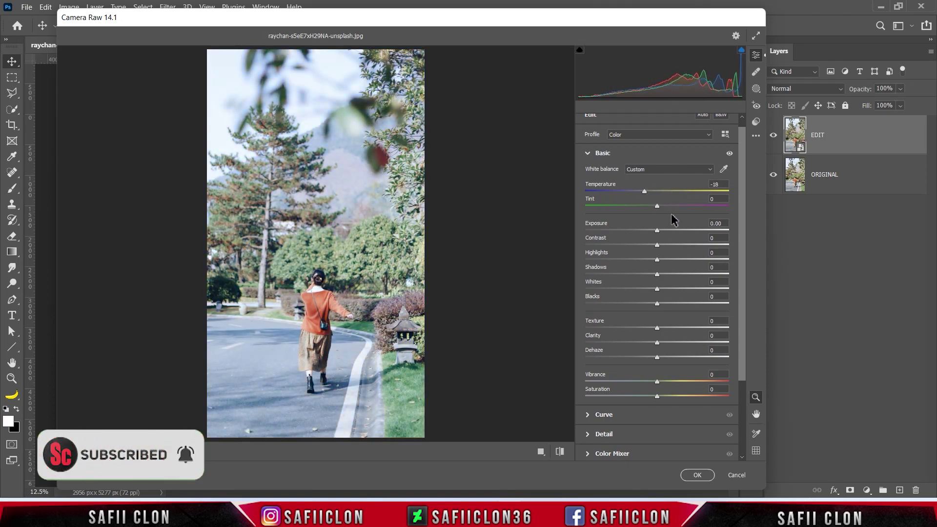
pyautogui.click(712, 199)
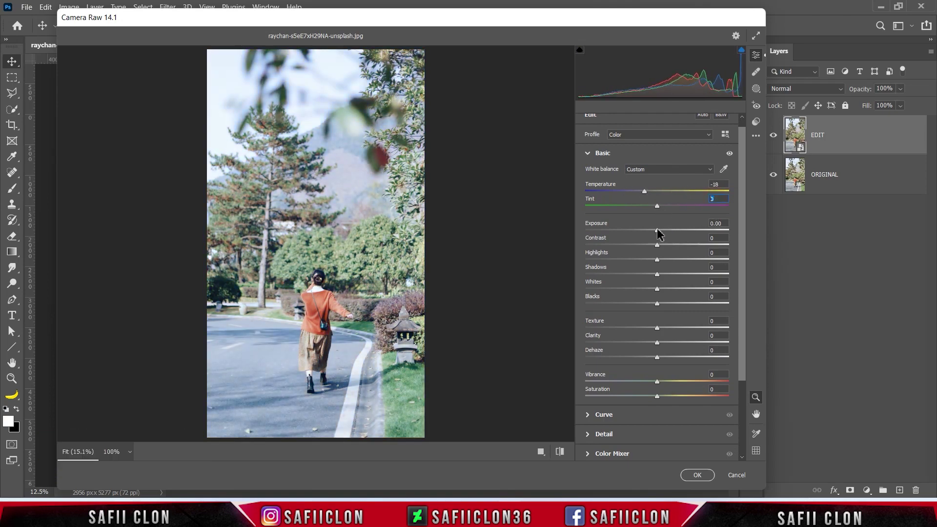
pyautogui.moveTo(658, 229); pyautogui.dragTo(672, 247)
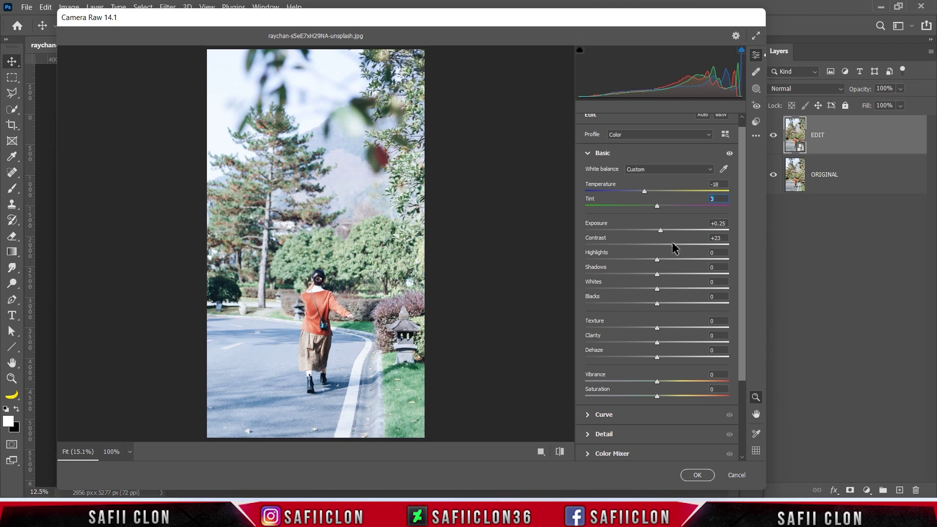
# Set Highlights -71, Shadows +47, Blacks +14, Clarity -5 and raise Vibrance to +11.
pyautogui.moveTo(658, 259)
pyautogui.mouseDown()
pyautogui.moveTo(595, 266)
pyautogui.moveTo(604, 268)
pyautogui.mouseUp()
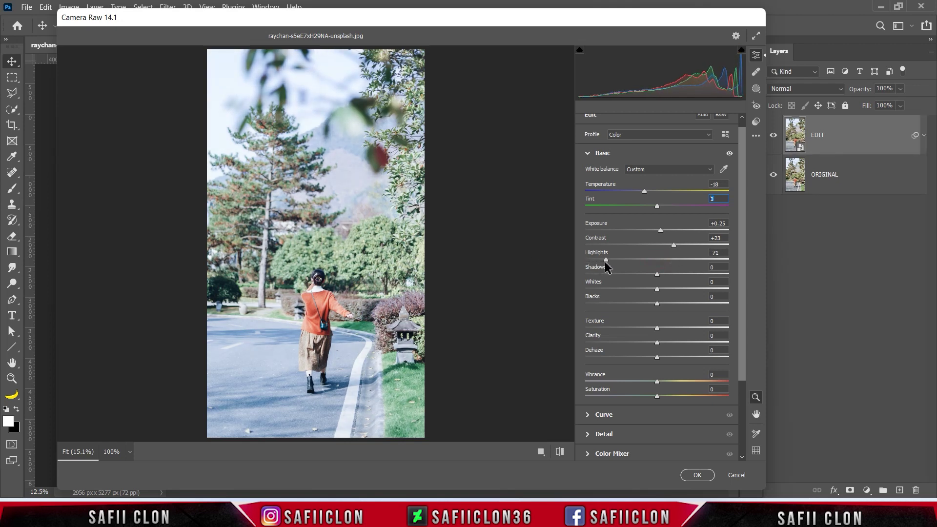
pyautogui.moveTo(659, 275)
pyautogui.mouseDown()
pyautogui.moveTo(692, 280)
pyautogui.moveTo(601, 288)
pyautogui.mouseUp()
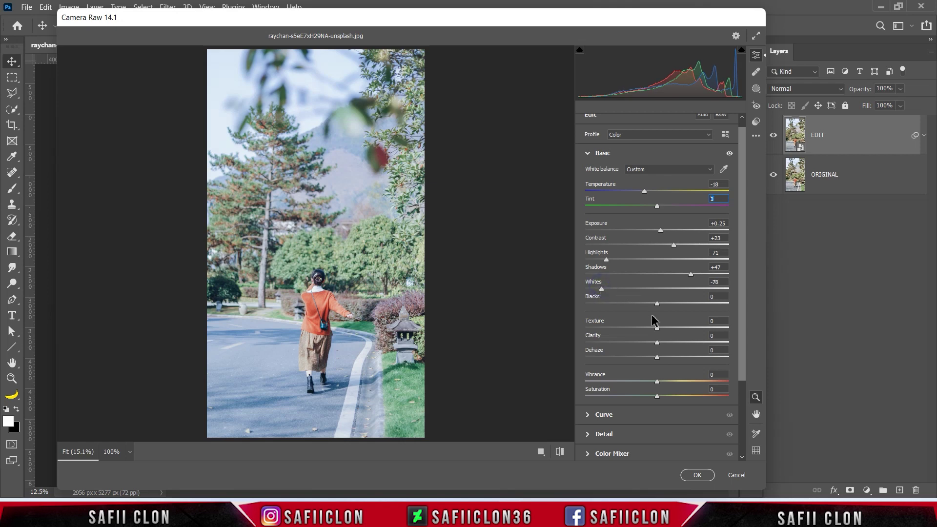
pyautogui.moveTo(658, 303)
pyautogui.mouseDown()
pyautogui.moveTo(679, 307)
pyautogui.moveTo(647, 328)
pyautogui.mouseUp()
pyautogui.moveTo(657, 342)
pyautogui.mouseDown()
pyautogui.moveTo(722, 352)
pyautogui.moveTo(656, 347)
pyautogui.mouseUp()
pyautogui.moveTo(654, 345)
pyautogui.mouseDown()
pyautogui.moveTo(711, 360)
pyautogui.moveTo(636, 355)
pyautogui.moveTo(720, 355)
pyautogui.moveTo(667, 360)
pyautogui.mouseUp()
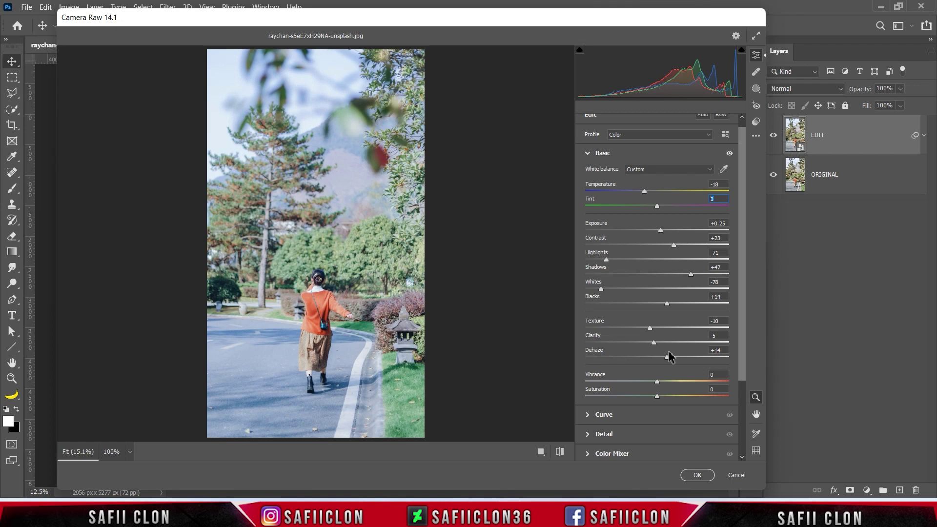
pyautogui.moveTo(657, 382)
pyautogui.mouseDown()
pyautogui.moveTo(684, 381)
pyautogui.moveTo(656, 394)
pyautogui.moveTo(732, 396)
pyautogui.moveTo(610, 397)
pyautogui.moveTo(659, 395)
pyautogui.moveTo(645, 399)
pyautogui.mouseUp()
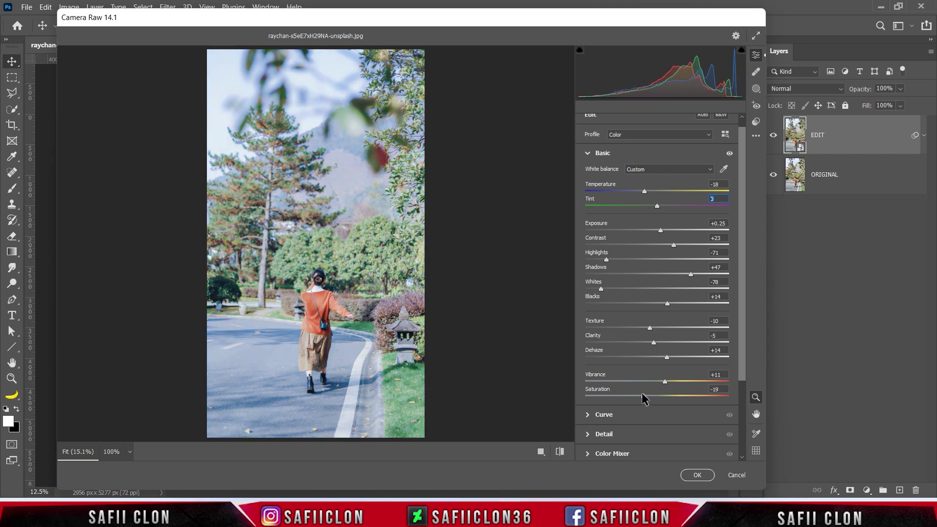
pyautogui.moveTo(743, 303); pyautogui.dragTo(752, 373)
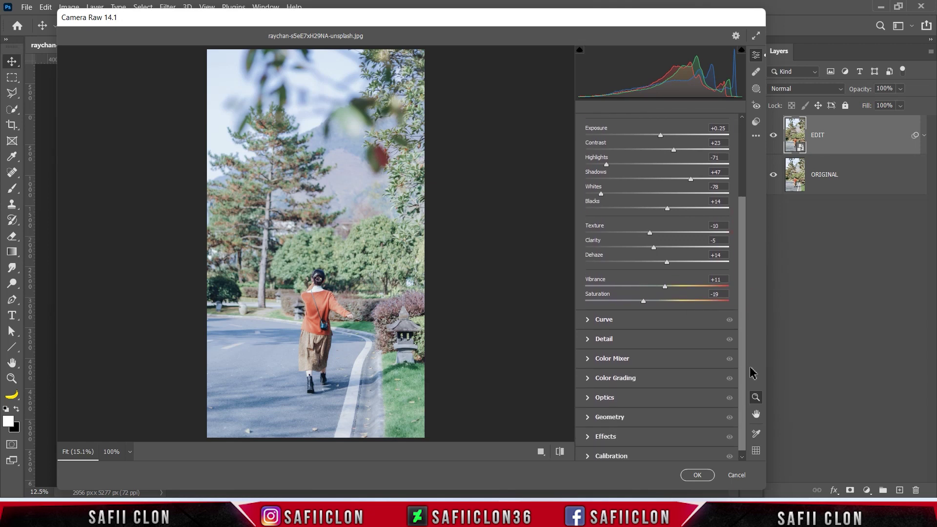
# Add tone curve points at 118→119 and 84→86.
pyautogui.click(610, 322)
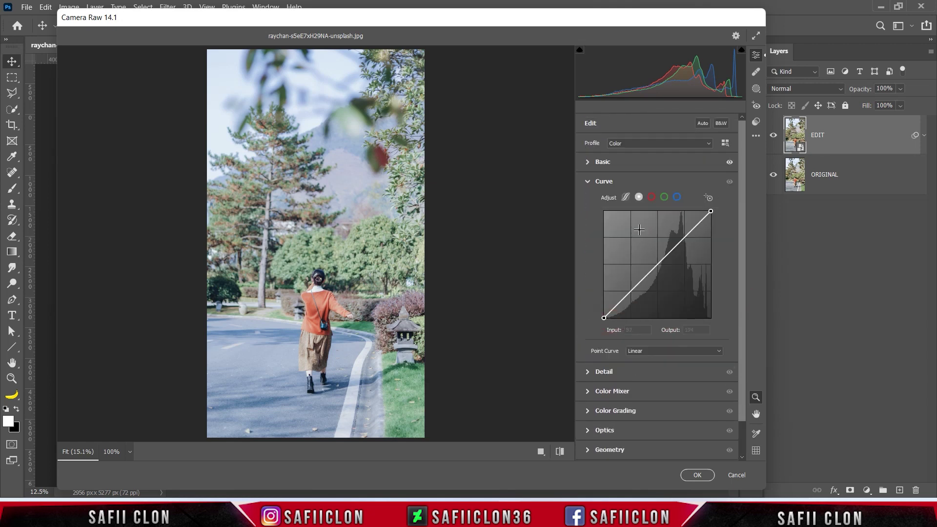
pyautogui.click(657, 264)
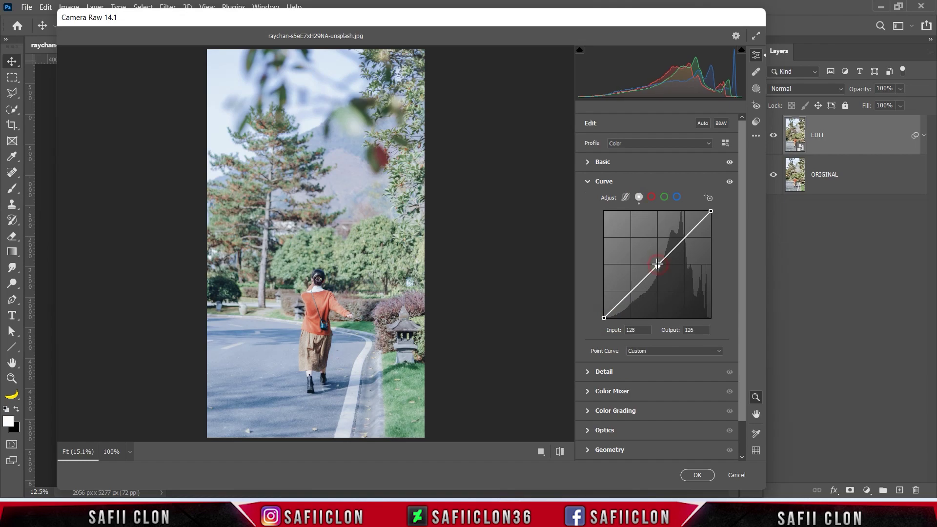
pyautogui.write('118')
pyautogui.click(686, 330)
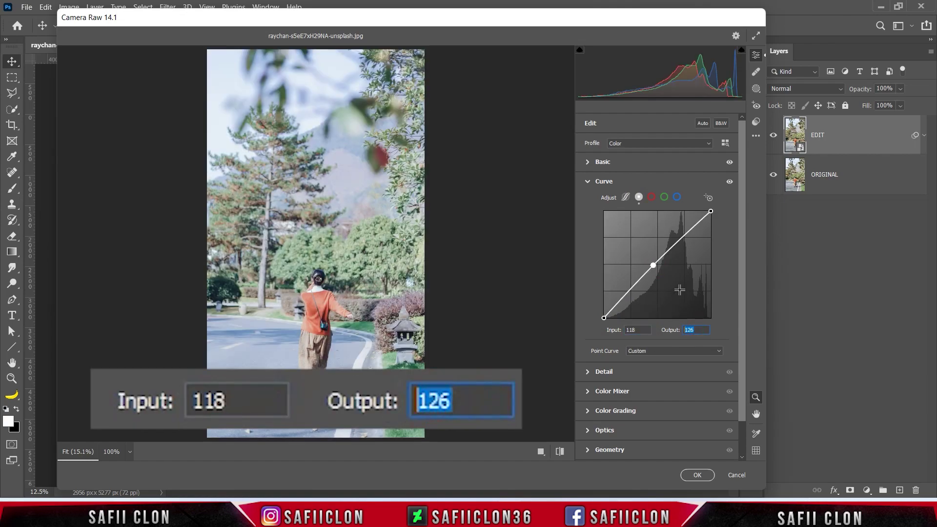
pyautogui.write('119')
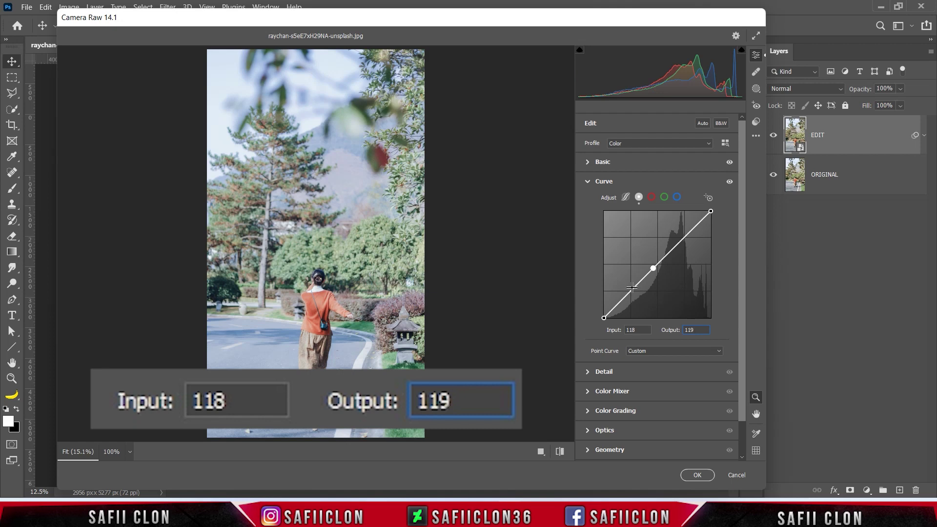
pyautogui.click(632, 287)
pyautogui.click(637, 331)
pyautogui.write('84')
pyautogui.click(692, 331)
pyautogui.write('86')
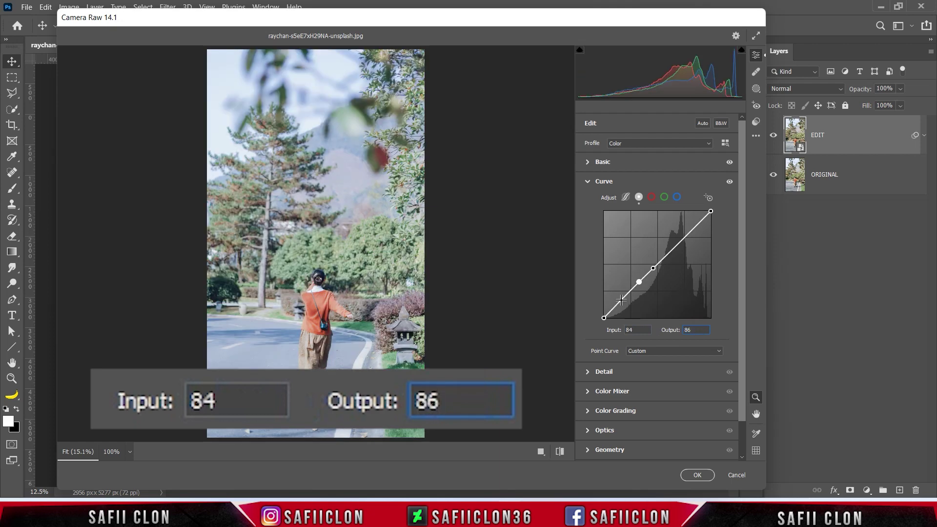
# Add a curve point at 54→52 and lift the black endpoint to output 30.
pyautogui.click(621, 300)
pyautogui.click(637, 331)
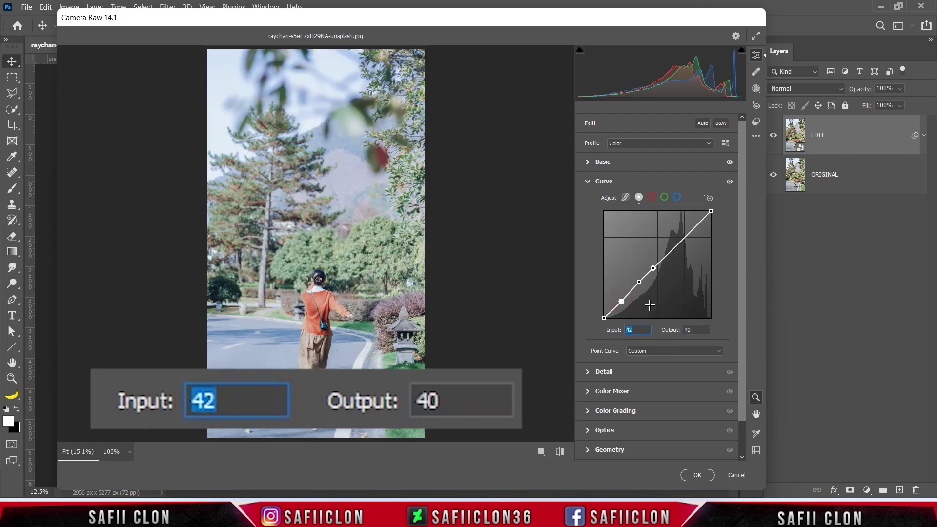
pyautogui.write('54')
pyautogui.click(691, 330)
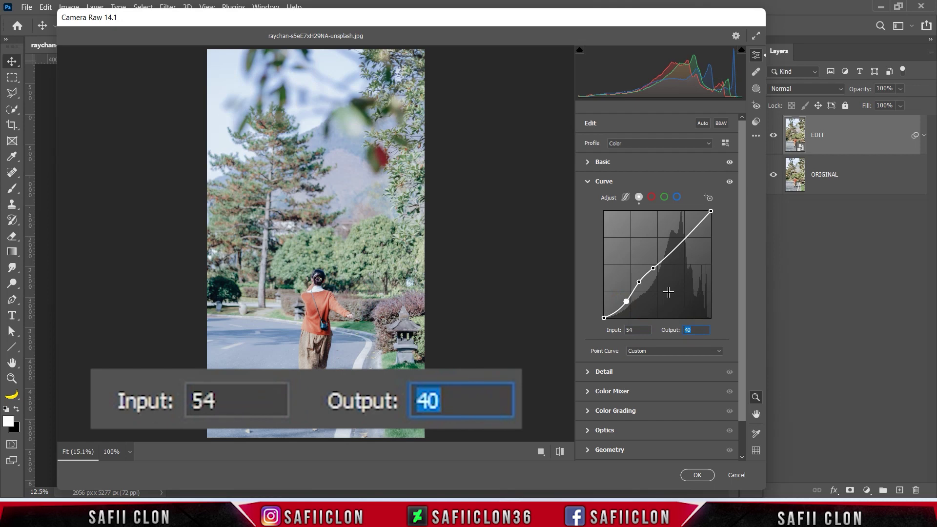
pyautogui.write('52')
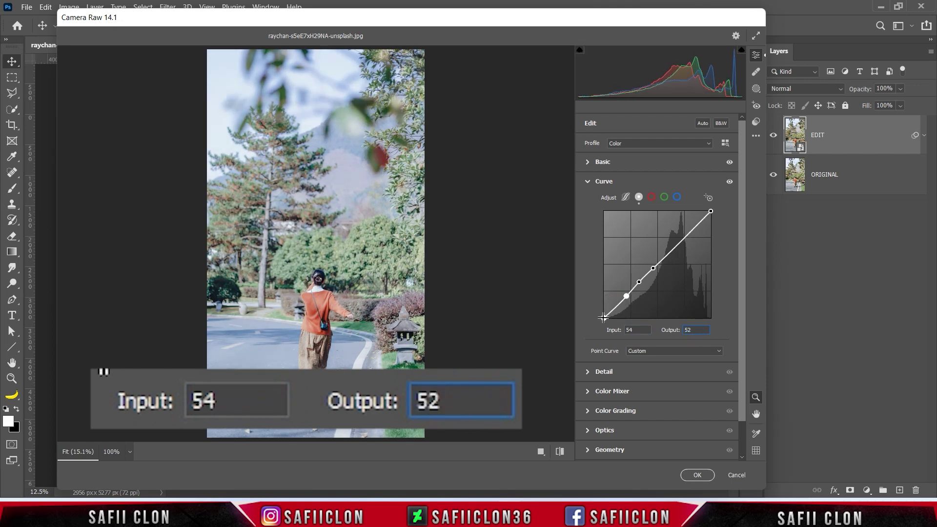
pyautogui.click(604, 317)
pyautogui.click(634, 330)
pyautogui.click(691, 331)
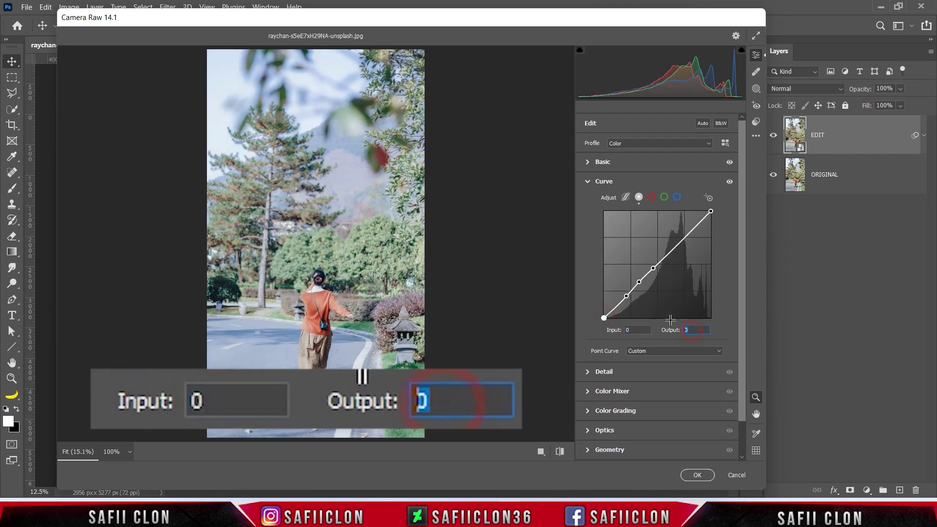
pyautogui.write('30')
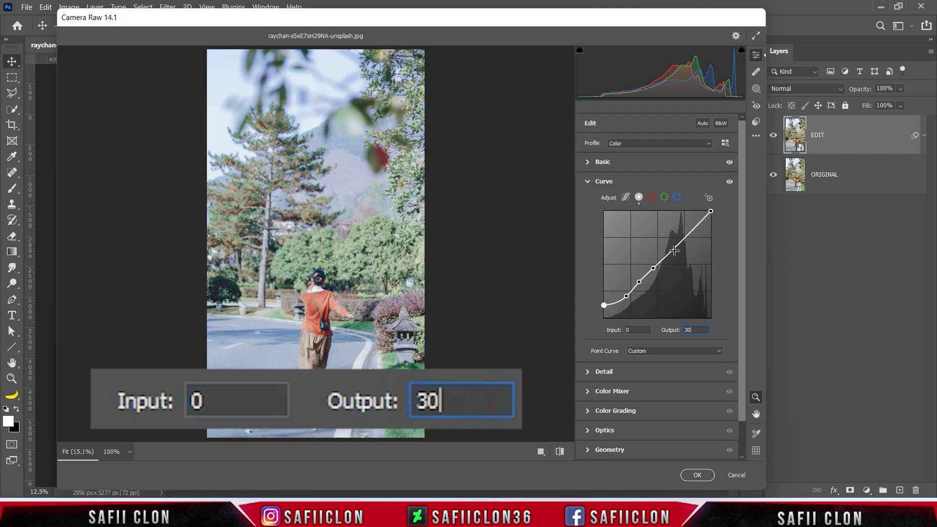
# Add a curve point at 180→199 and lower the white point output to 234.
pyautogui.click(673, 248)
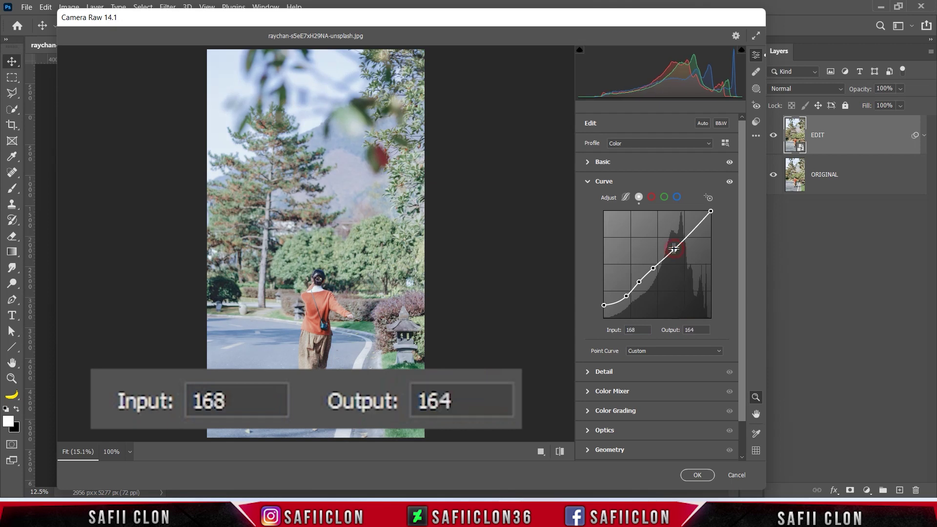
pyautogui.click(637, 331)
pyautogui.write('180')
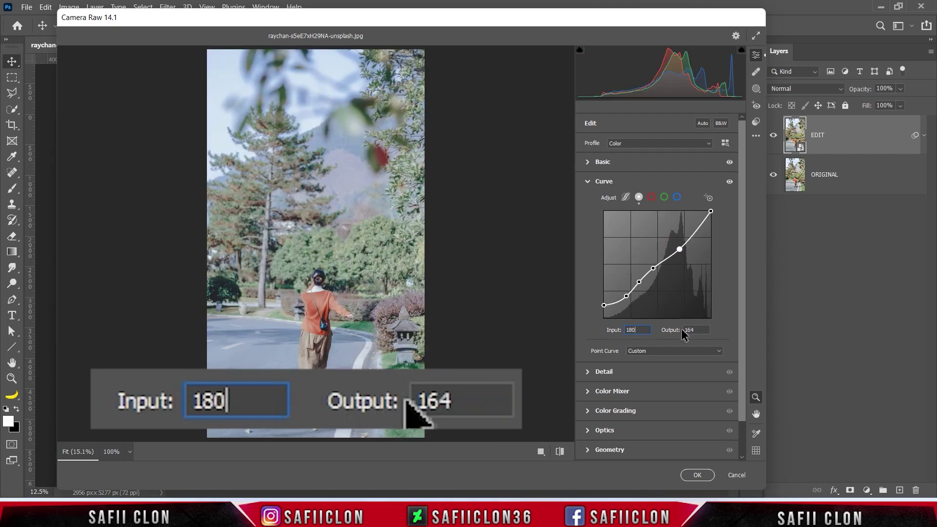
pyautogui.click(692, 330)
pyautogui.write('1')
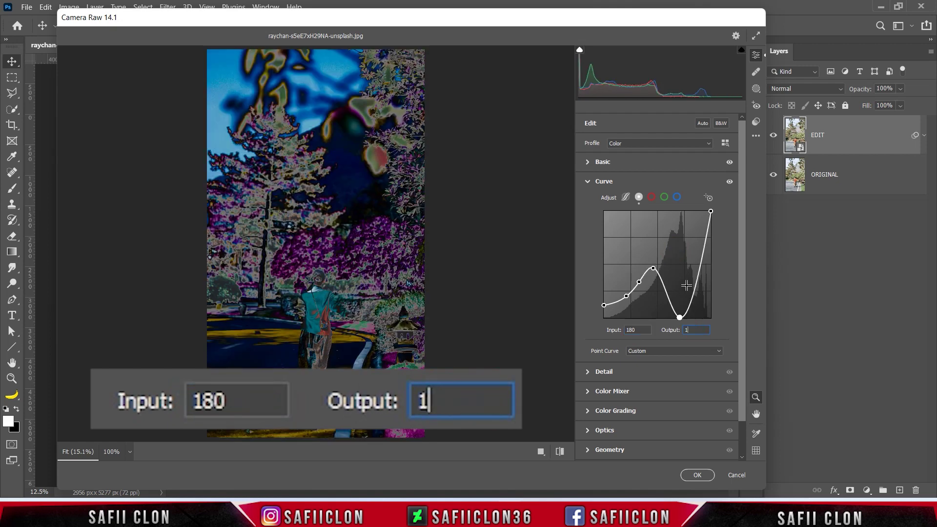
pyautogui.write('99')
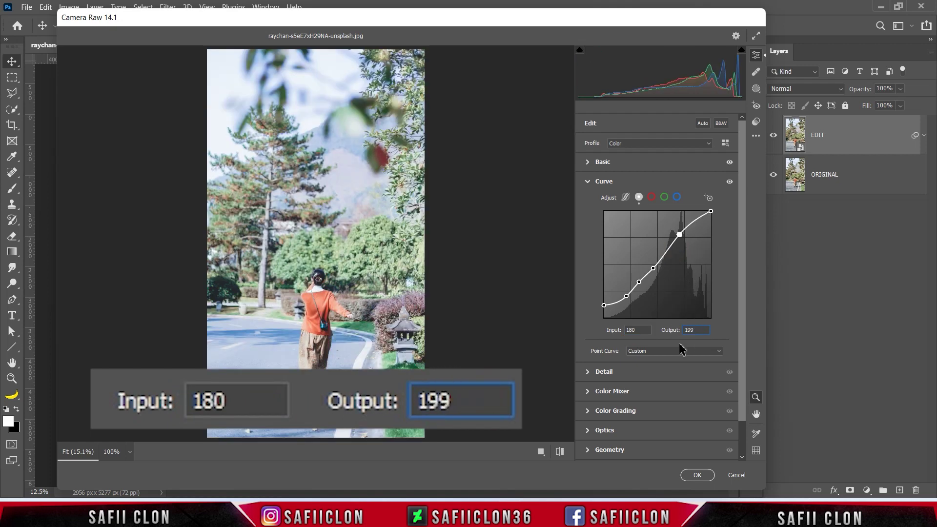
pyautogui.click(711, 211)
pyautogui.click(636, 330)
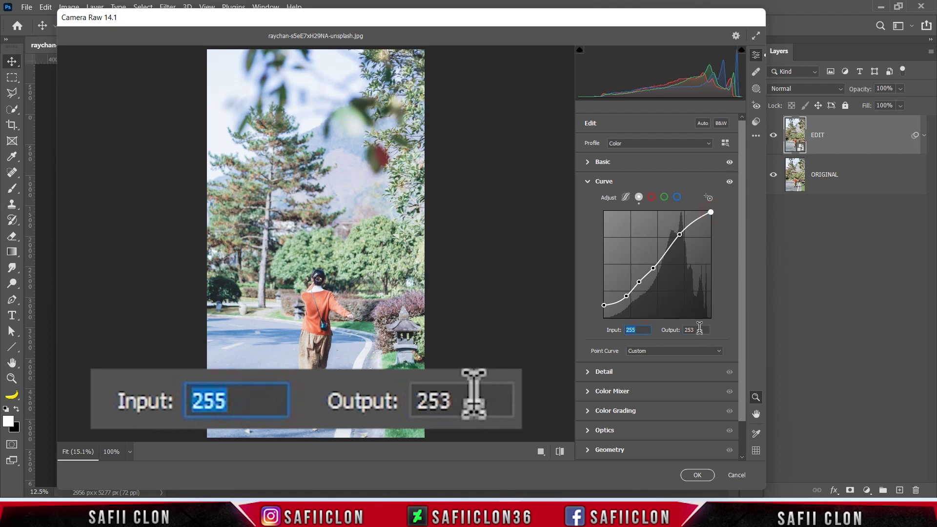
pyautogui.click(698, 330)
pyautogui.write('234')
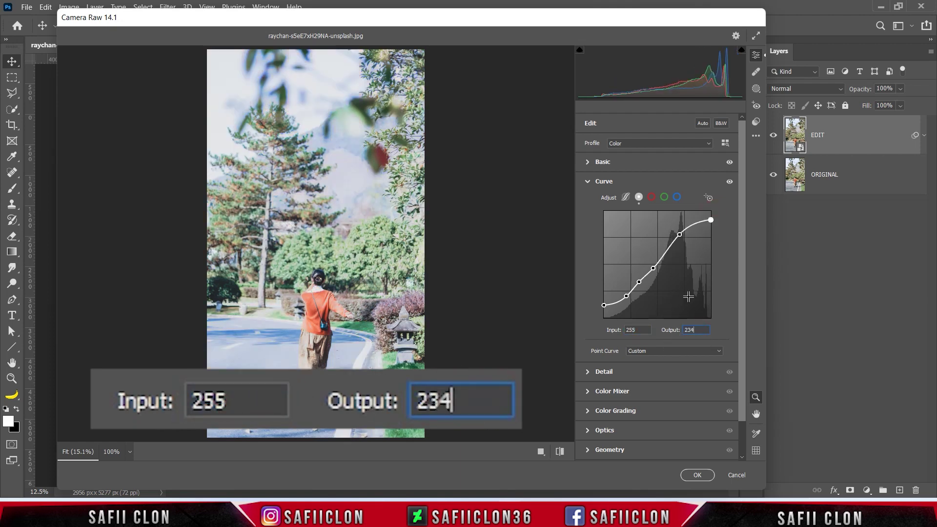
pyautogui.scroll(-1, 744, 300)
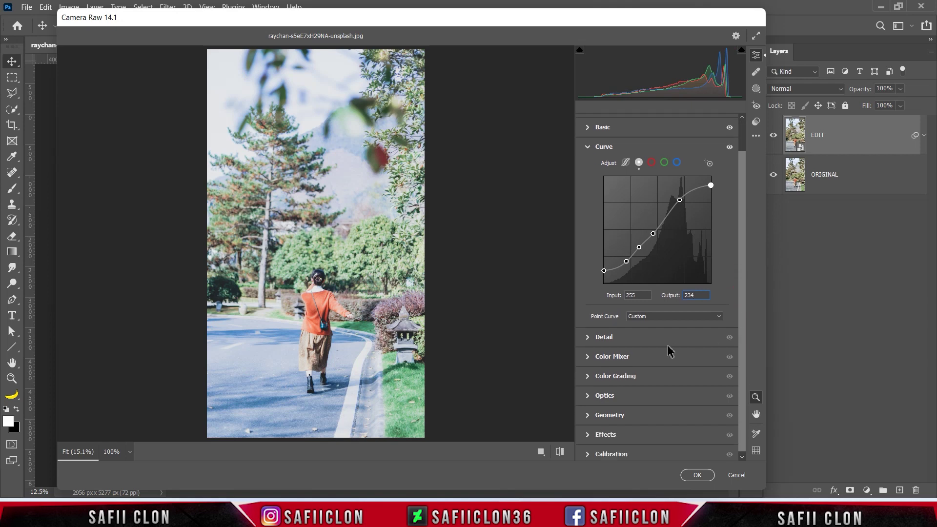
pyautogui.click(620, 336)
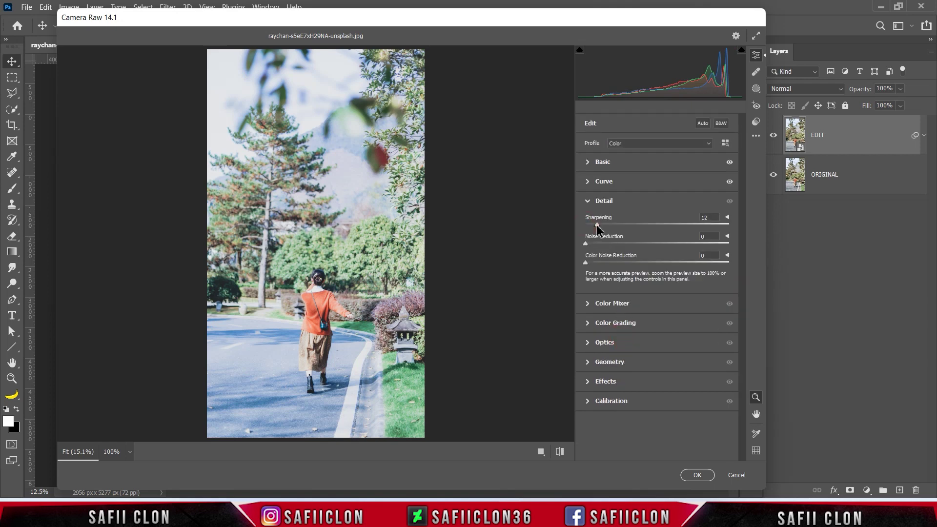
# Raise sharpening slightly and shift HSL hues: Reds -11, Yellows and Greens -14, Magentas -9.
pyautogui.moveTo(602, 227); pyautogui.dragTo(596, 253)
pyautogui.click(620, 304)
pyautogui.click(590, 251)
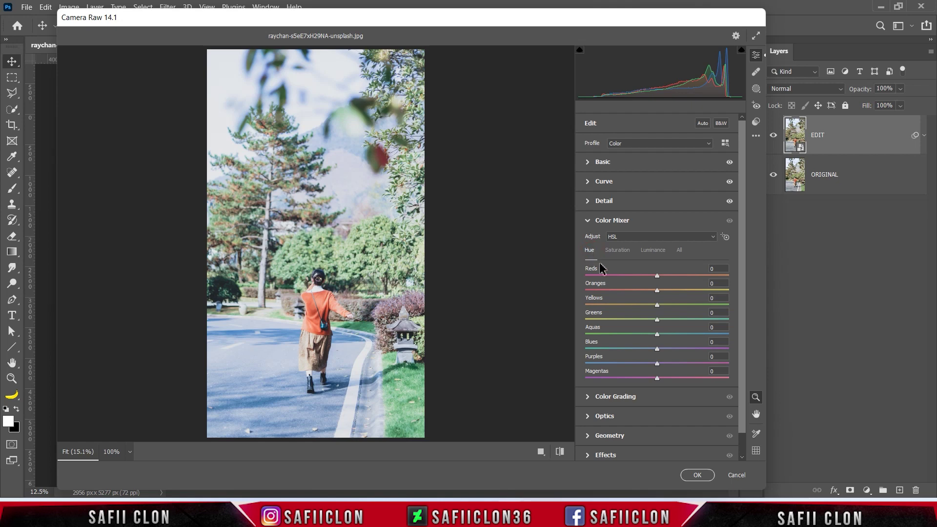
pyautogui.moveTo(654, 279)
pyautogui.mouseDown()
pyautogui.moveTo(594, 273)
pyautogui.moveTo(713, 292)
pyautogui.moveTo(654, 292)
pyautogui.moveTo(675, 291)
pyautogui.mouseUp()
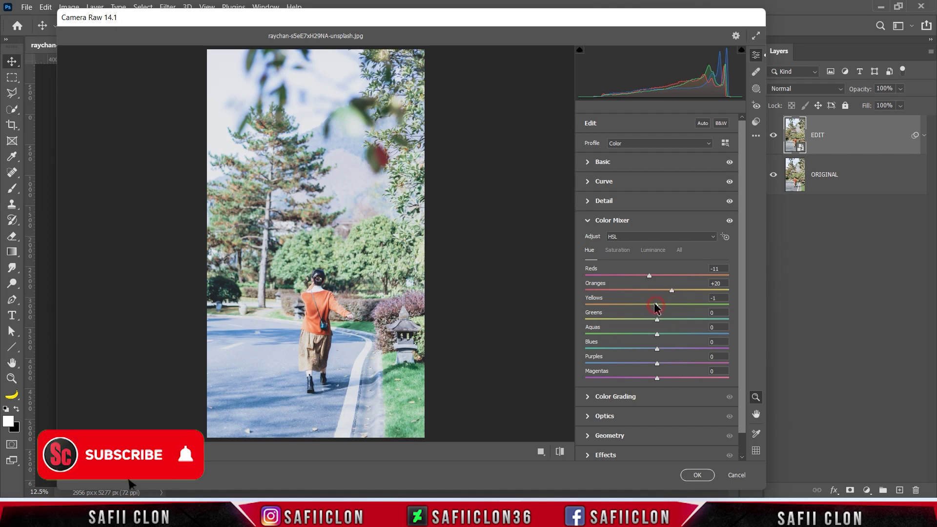
pyautogui.moveTo(655, 306); pyautogui.dragTo(647, 305)
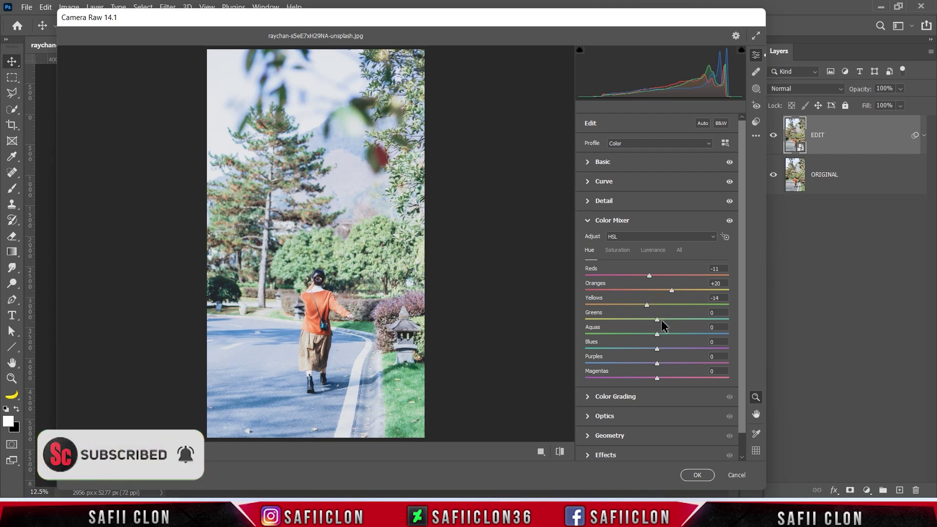
pyautogui.moveTo(649, 319); pyautogui.dragTo(636, 349)
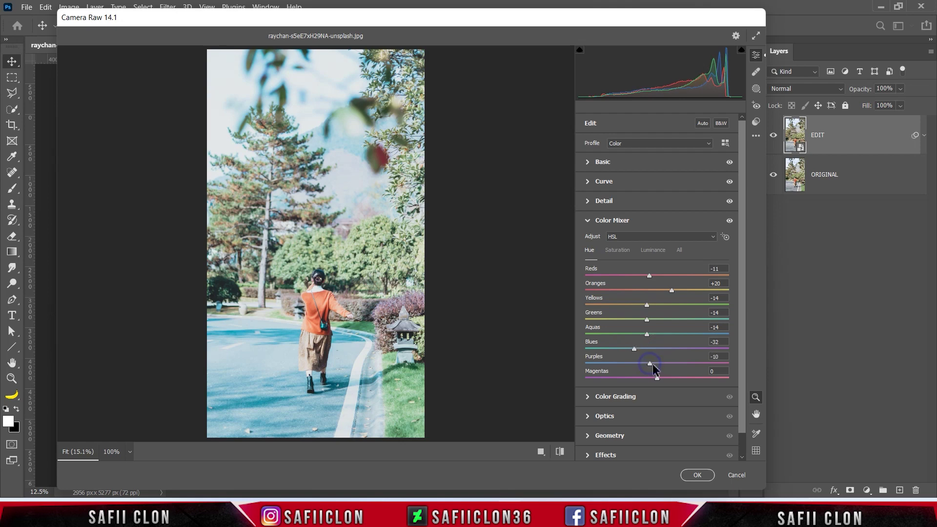
pyautogui.moveTo(657, 380); pyautogui.dragTo(651, 380)
pyautogui.click(619, 251)
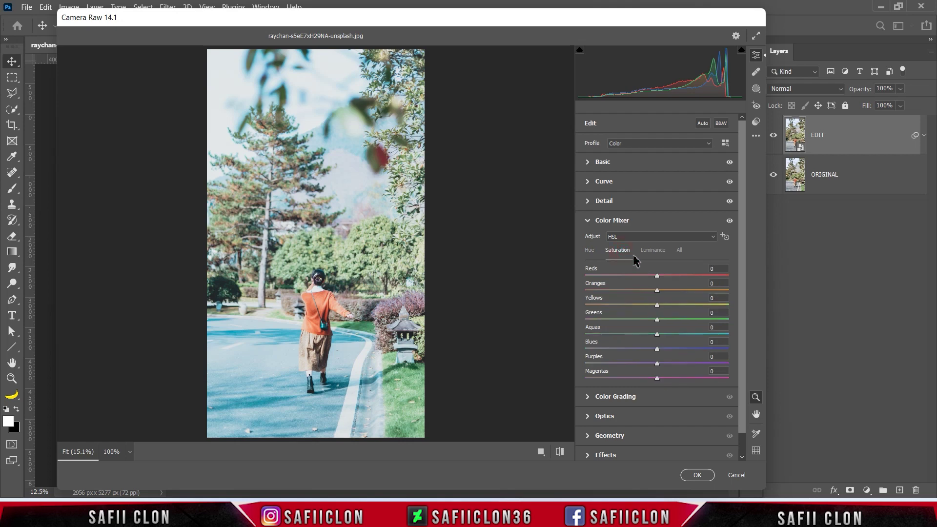
# Boost Reds, Oranges and Yellows saturation; mute Greens, Blues and Purples saturation.
pyautogui.moveTo(656, 276); pyautogui.dragTo(668, 276)
pyautogui.moveTo(656, 292); pyautogui.dragTo(678, 294)
pyautogui.moveTo(657, 305); pyautogui.dragTo(660, 304)
pyautogui.moveTo(657, 319)
pyautogui.mouseDown()
pyautogui.moveTo(647, 320)
pyautogui.moveTo(654, 335)
pyautogui.mouseUp()
pyautogui.moveTo(657, 349); pyautogui.dragTo(642, 349)
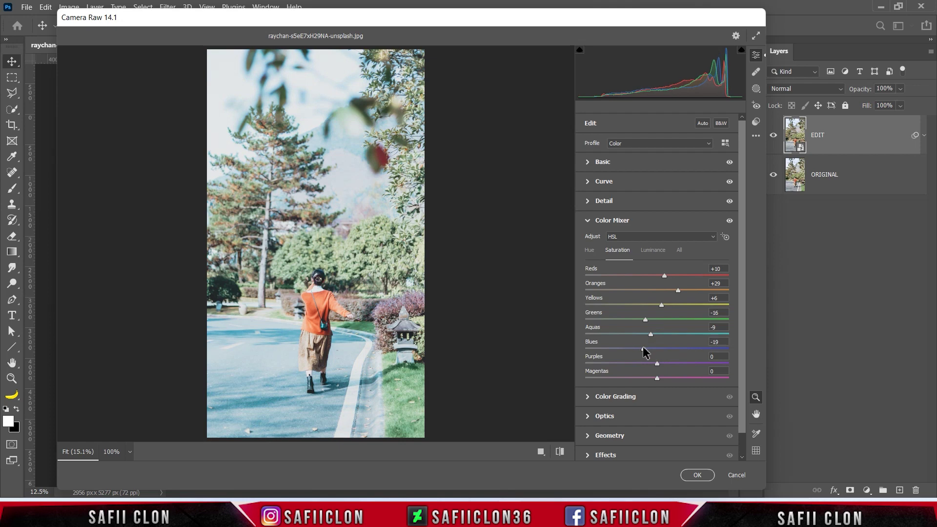
pyautogui.moveTo(657, 363); pyautogui.dragTo(650, 363)
# Set luminance: Reds +3, Oranges +10, Aquas -29, Blues +19.
pyautogui.click(652, 250)
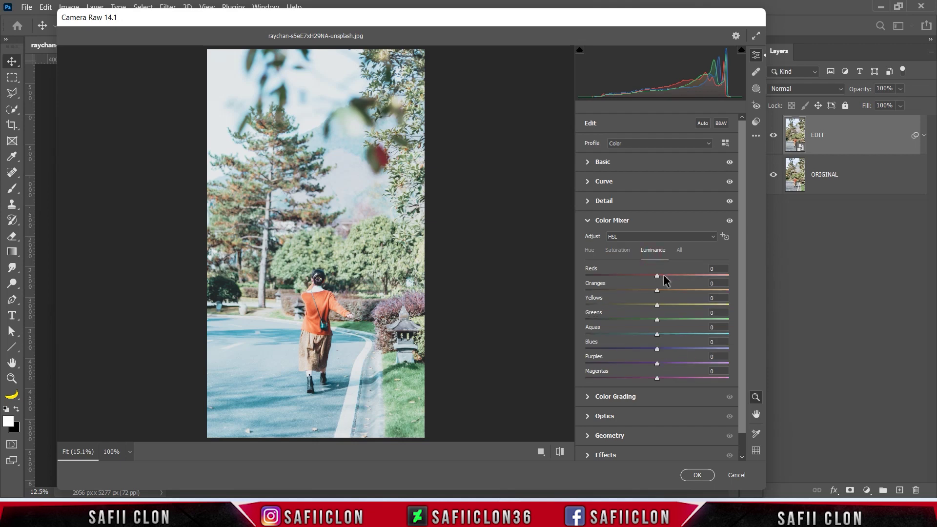
pyautogui.moveTo(657, 277)
pyautogui.mouseDown()
pyautogui.moveTo(648, 286)
pyautogui.moveTo(659, 280)
pyautogui.mouseUp()
pyautogui.moveTo(657, 290); pyautogui.dragTo(664, 291)
pyautogui.moveTo(660, 335); pyautogui.dragTo(638, 340)
pyautogui.moveTo(657, 349); pyautogui.dragTo(671, 350)
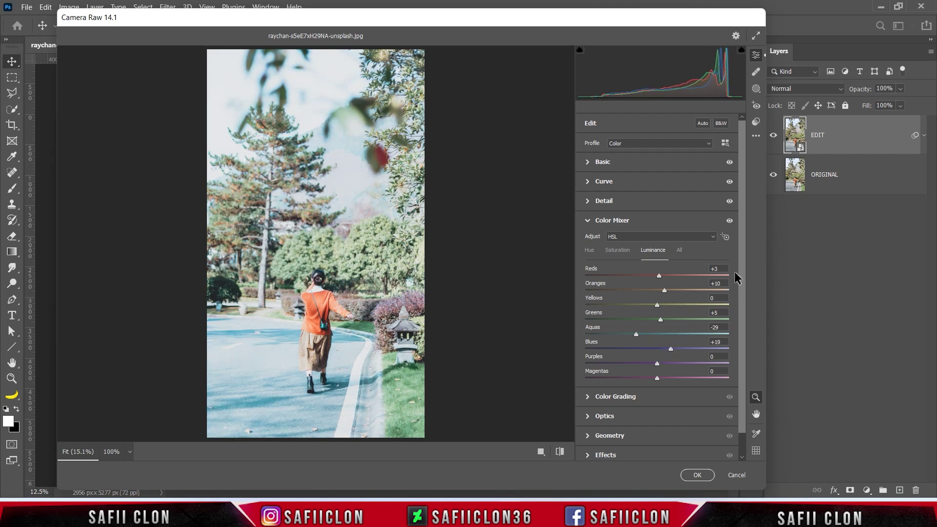
pyautogui.moveTo(741, 254); pyautogui.dragTo(738, 323)
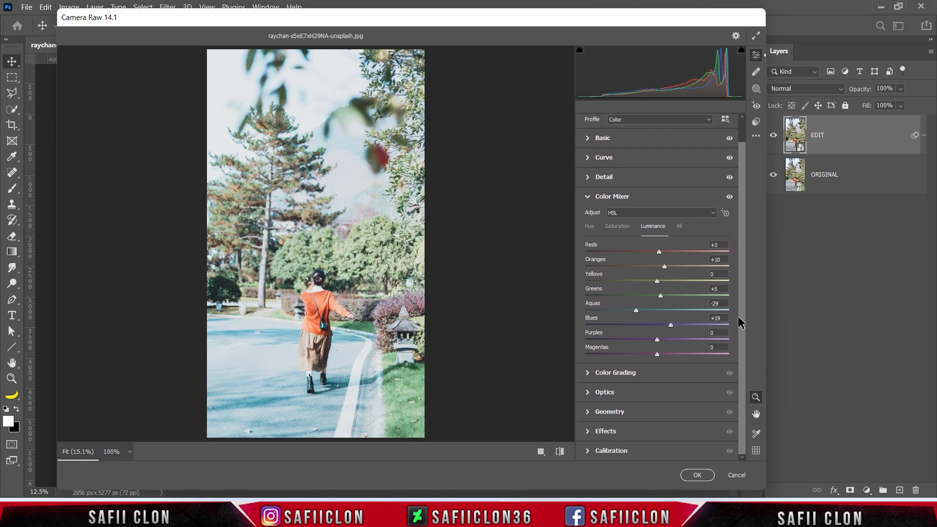
# Tint the shadows toward yellow, hue 62, with some saturation.
pyautogui.click(634, 375)
pyautogui.click(653, 192)
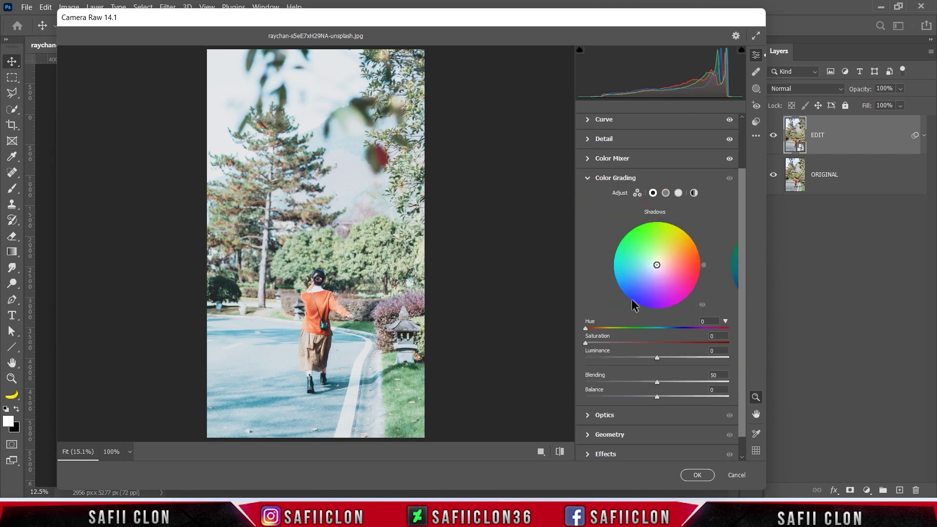
pyautogui.moveTo(587, 329); pyautogui.dragTo(610, 331)
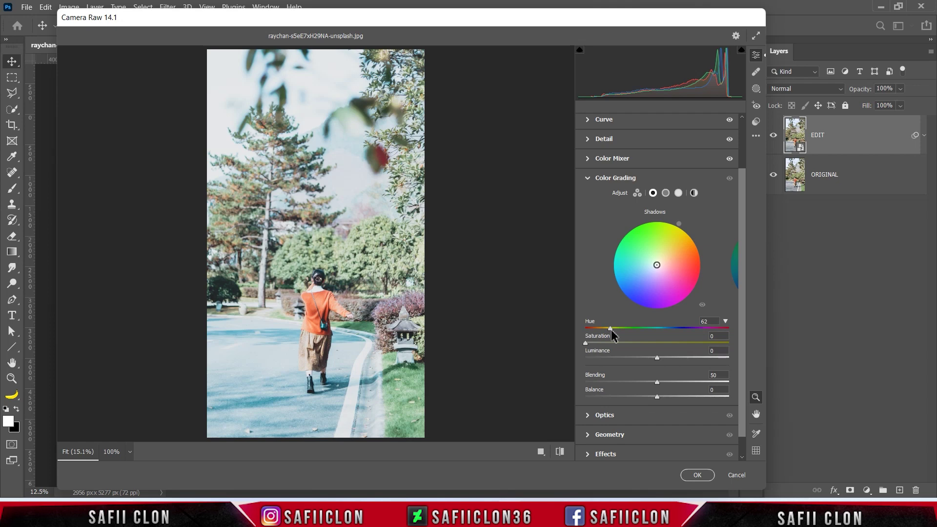
pyautogui.moveTo(586, 343); pyautogui.dragTo(615, 346)
# Grade midtones to hue 64, saturation 15, and highlights to hue 165, saturation 5.
pyautogui.click(666, 193)
pyautogui.moveTo(585, 329)
pyautogui.mouseDown()
pyautogui.moveTo(616, 329)
pyautogui.moveTo(610, 346)
pyautogui.mouseUp()
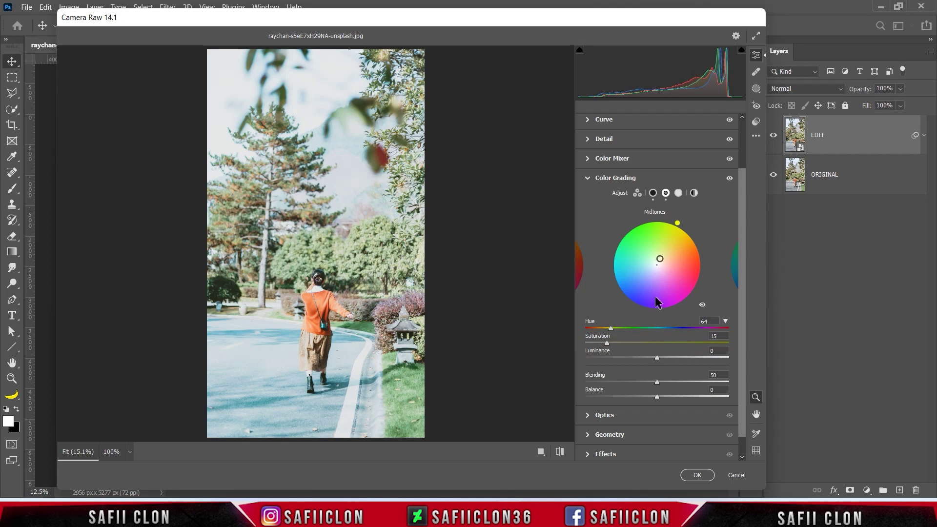
pyautogui.click(678, 193)
pyautogui.moveTo(586, 329); pyautogui.dragTo(654, 330)
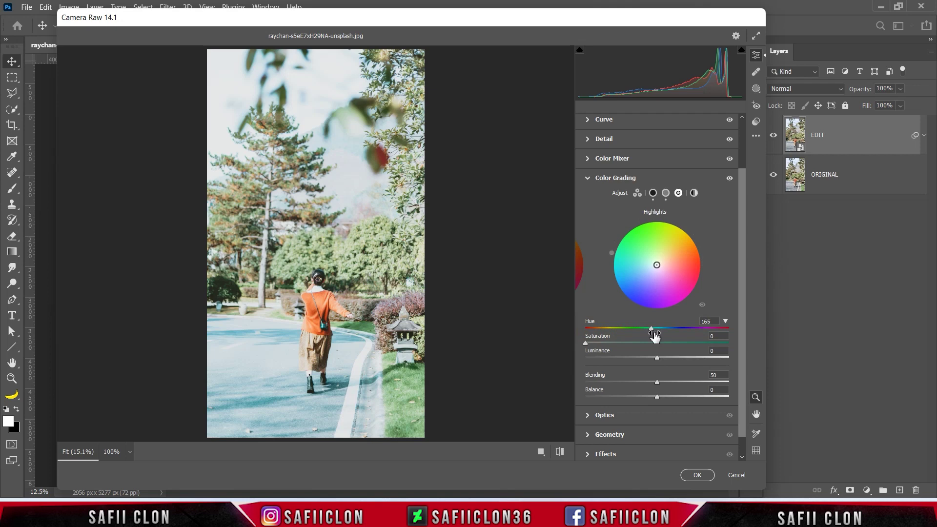
pyautogui.moveTo(585, 343); pyautogui.dragTo(593, 343)
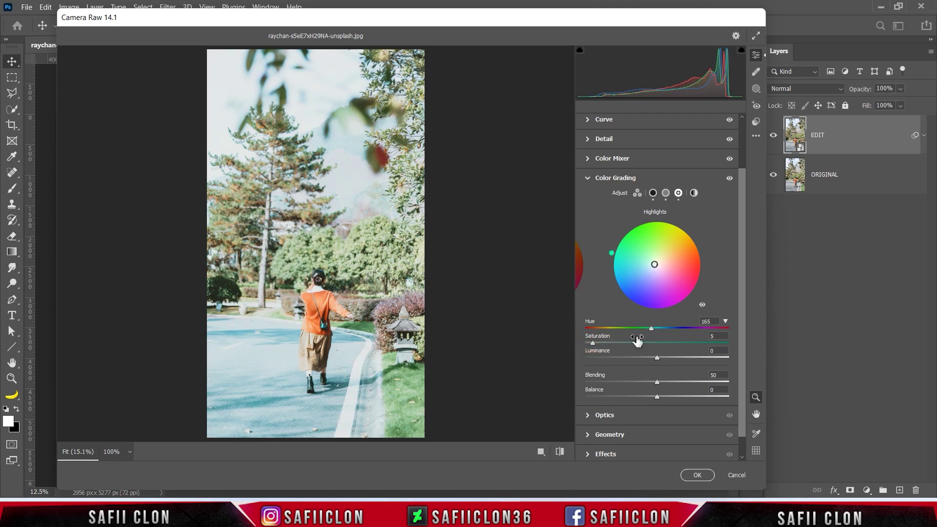
pyautogui.scroll(-1, 742, 266)
pyautogui.scroll(-1, 749, 312)
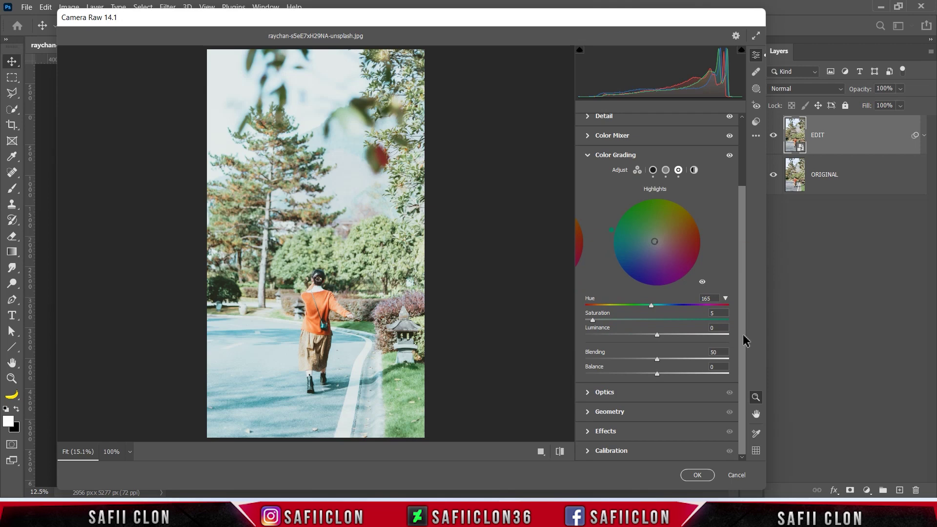
# Set calibration primaries: Red -16/+22, Green +46/+10, Blue -27/-10 hue and saturation.
pyautogui.click(610, 451)
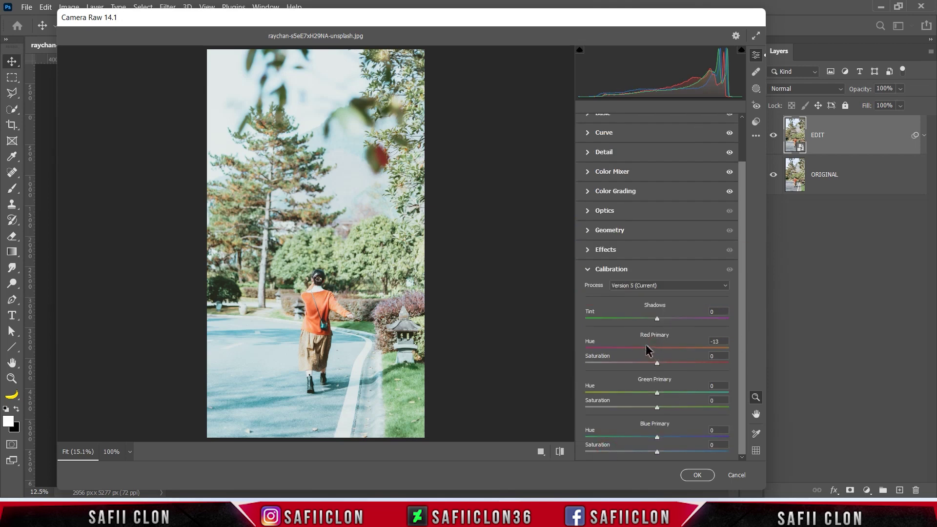
pyautogui.moveTo(657, 364); pyautogui.dragTo(665, 364)
pyautogui.moveTo(657, 393); pyautogui.dragTo(686, 393)
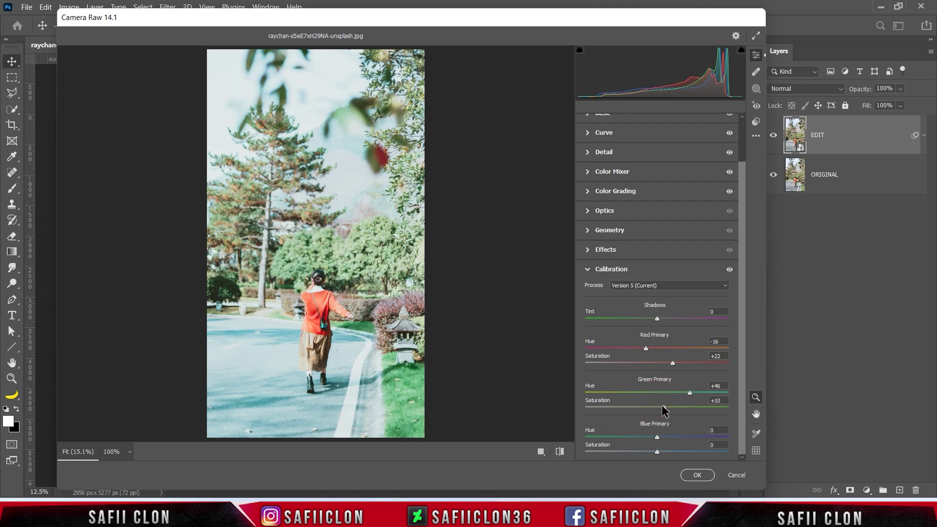
pyautogui.moveTo(657, 437)
pyautogui.mouseDown()
pyautogui.moveTo(636, 440)
pyautogui.moveTo(656, 453)
pyautogui.mouseUp()
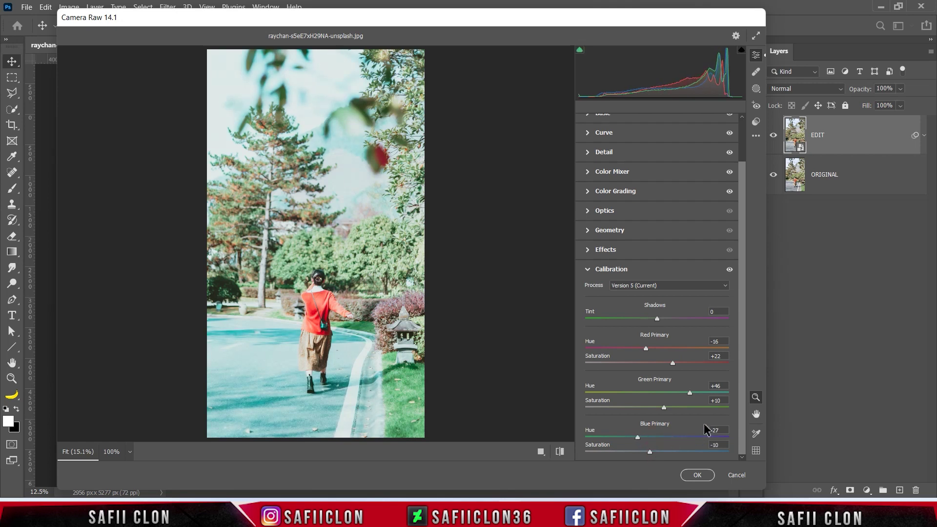
# Cycle the before/after comparison views, then apply the Camera Raw smart filter.
pyautogui.click(541, 451)
pyautogui.click(514, 453)
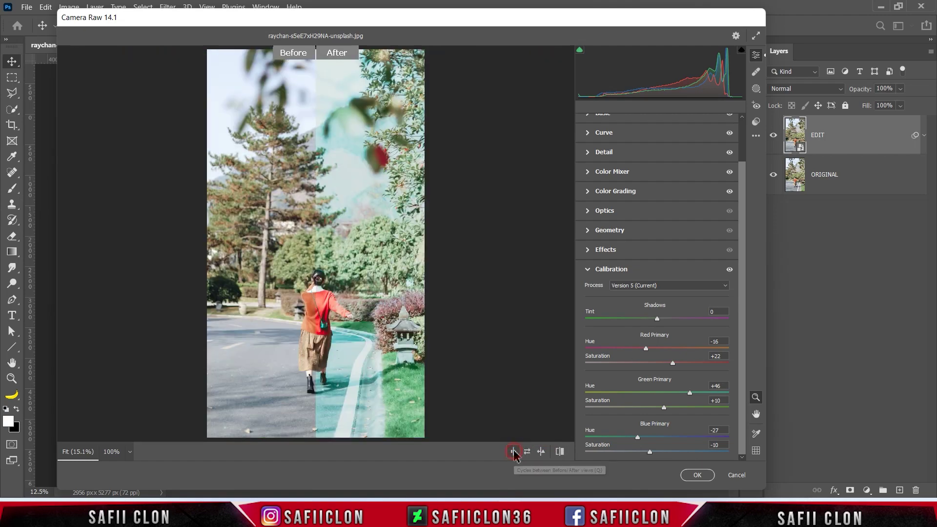
pyautogui.click(514, 453)
pyautogui.click(514, 452)
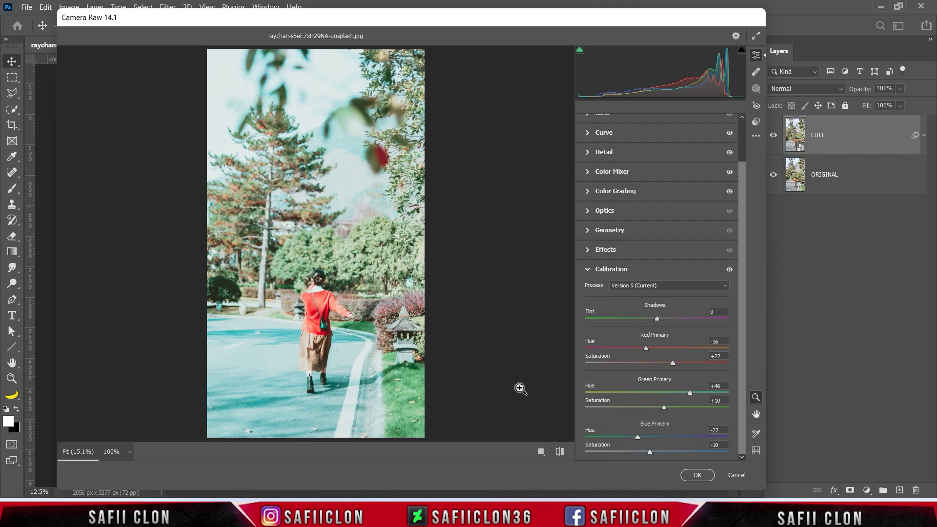
pyautogui.click(695, 475)
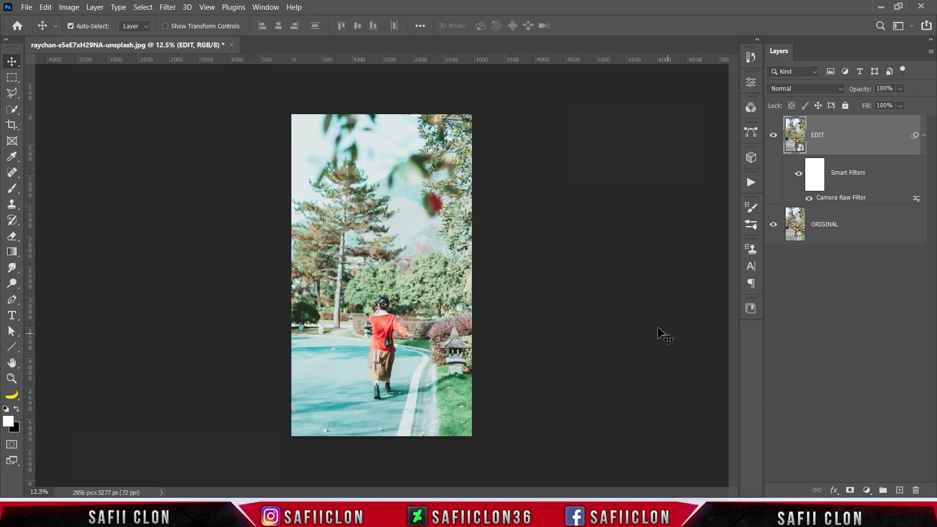
pyautogui.hotkey('ctrl', '+')
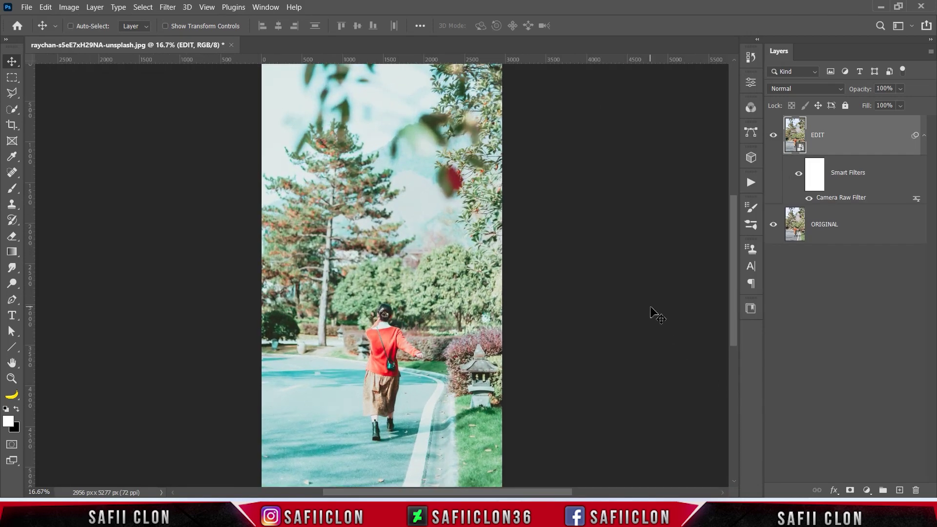
pyautogui.click(773, 136)
pyautogui.click(774, 136)
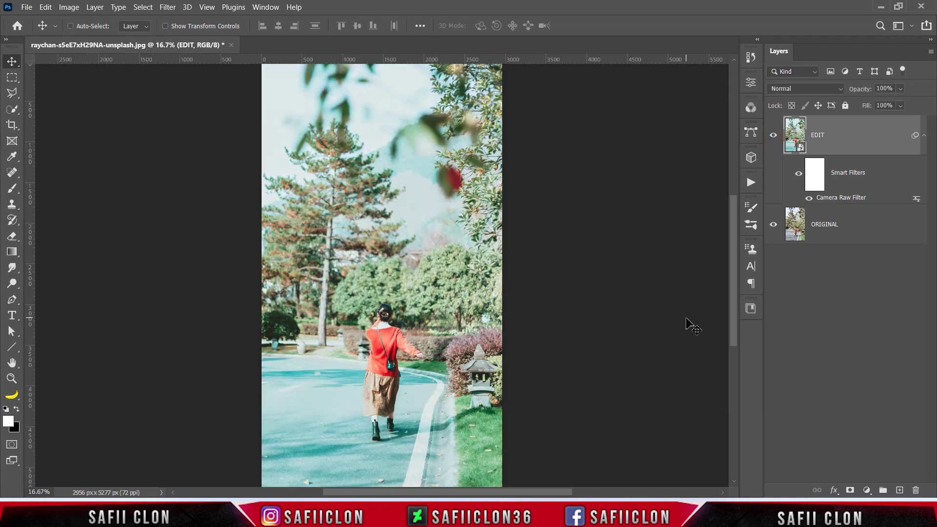
pyautogui.hotkey('ctrl', '+')
pyautogui.hotkey('ctrl', '+')
pyautogui.scroll(-3, 684, 251)
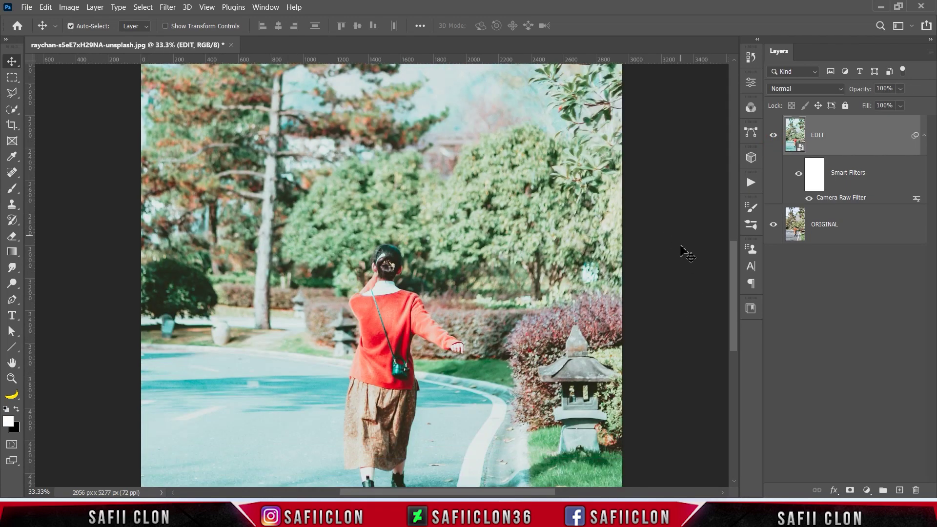
pyautogui.scroll(-3, 683, 251)
pyautogui.scroll(-1, 683, 251)
pyautogui.click(774, 137)
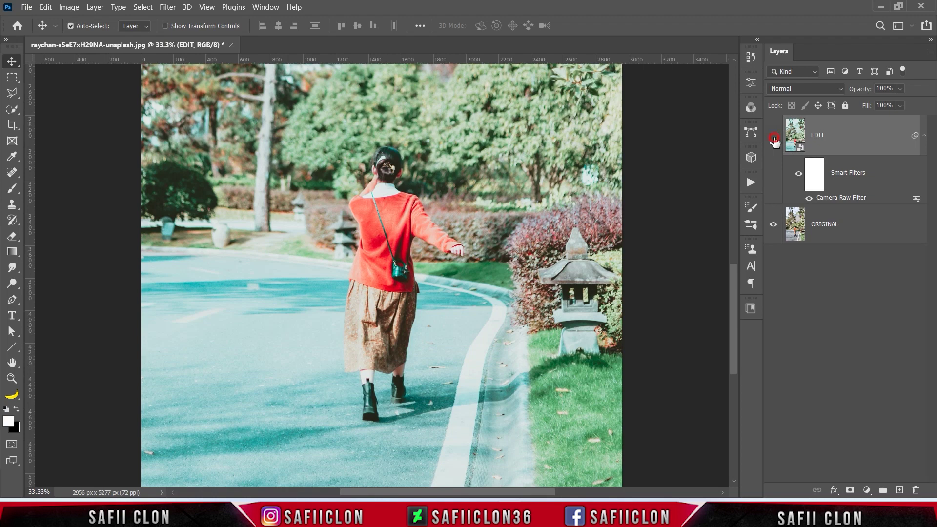
pyautogui.click(774, 137)
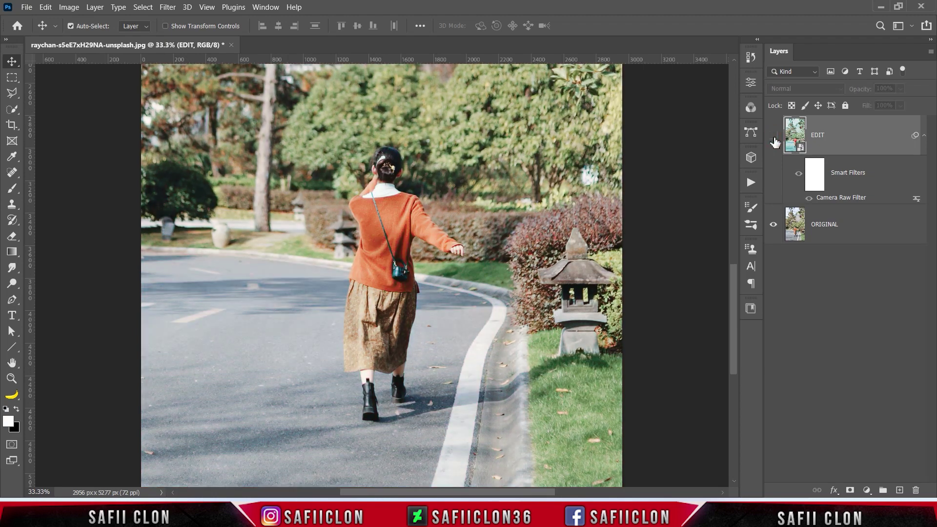
pyautogui.click(774, 137)
pyautogui.hotkey('ctrl', '-')
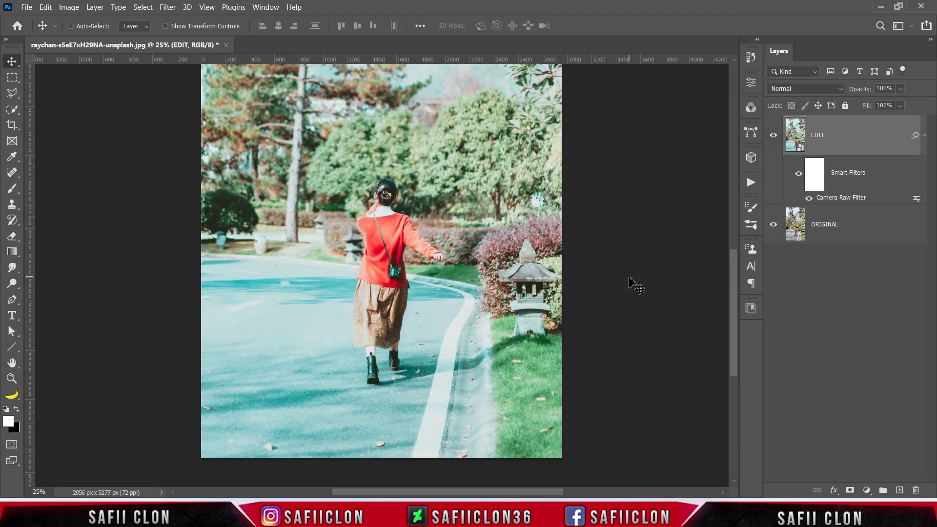
pyautogui.hotkey('ctrl', '-')
pyautogui.hotkey('ctrl', '-')
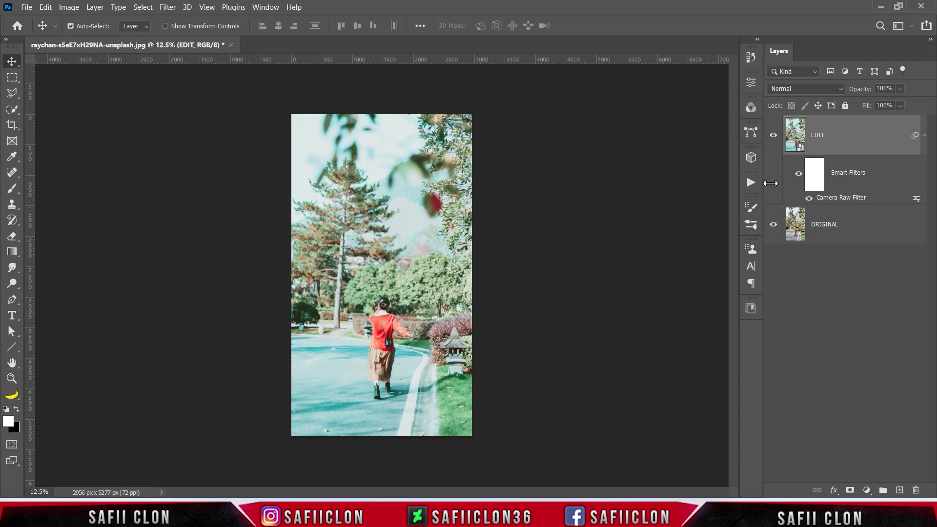
pyautogui.click(775, 137)
pyautogui.click(774, 137)
pyautogui.doubleClick(858, 197)
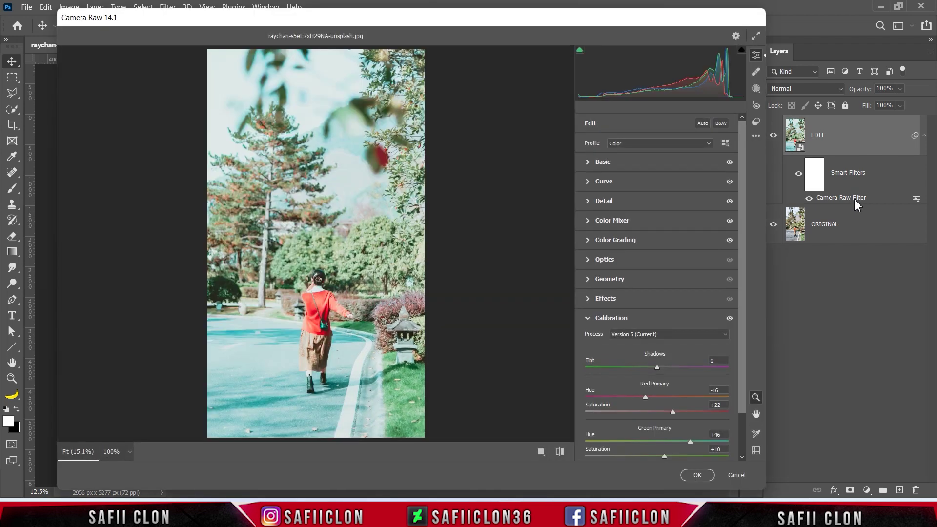
# Save all Camera Raw settings as Japan B.xmp and close Camera Raw with OK.
pyautogui.click(756, 135)
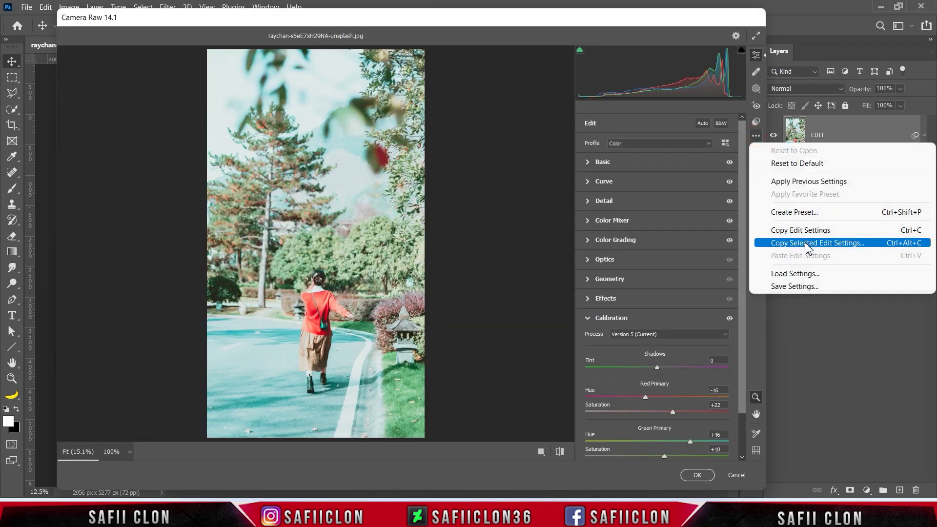
pyautogui.click(814, 289)
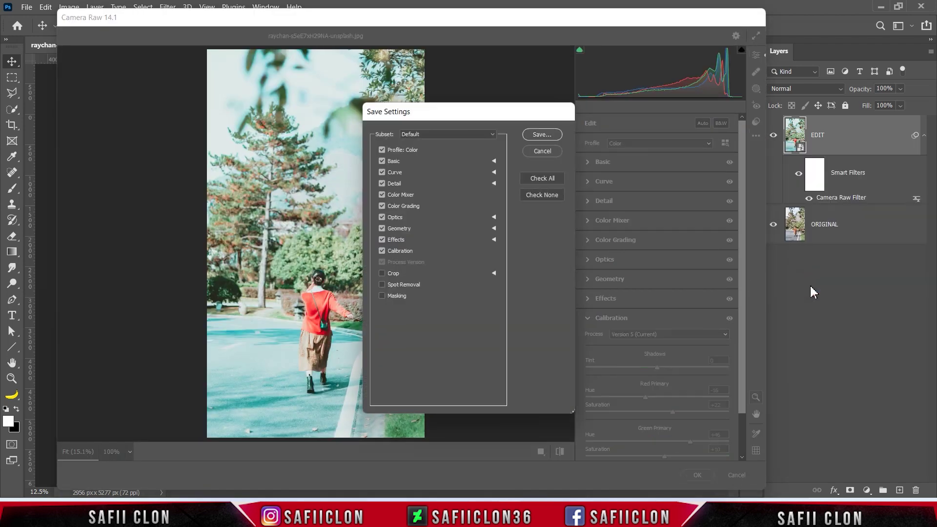
pyautogui.click(542, 135)
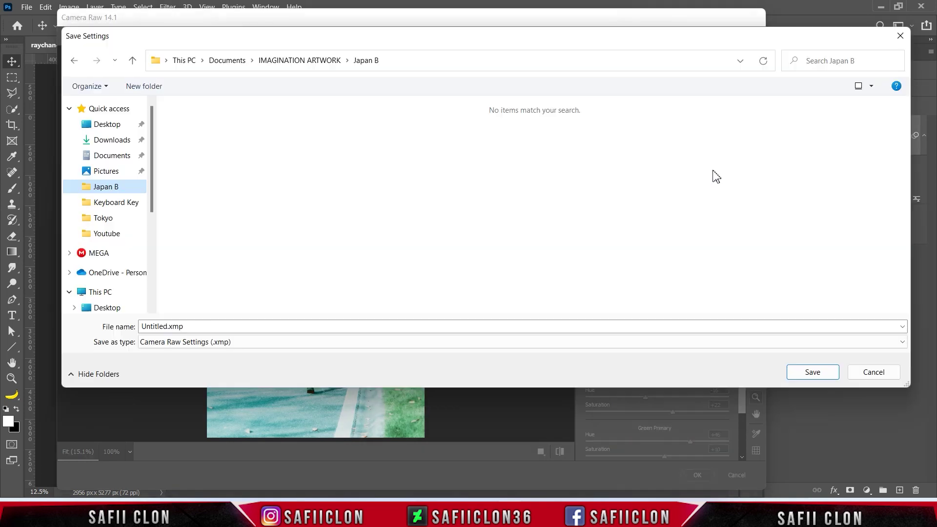
pyautogui.doubleClick(306, 326)
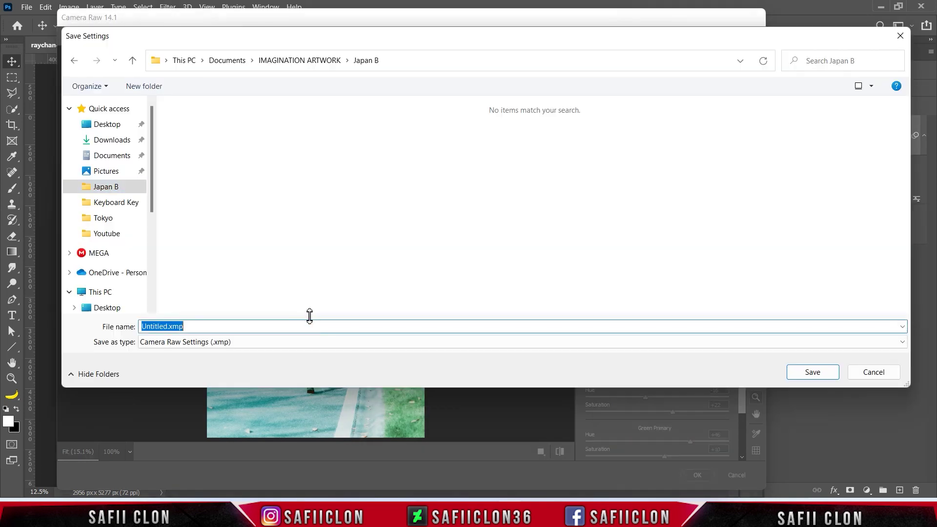
pyautogui.write('Japan B')
pyautogui.click(807, 374)
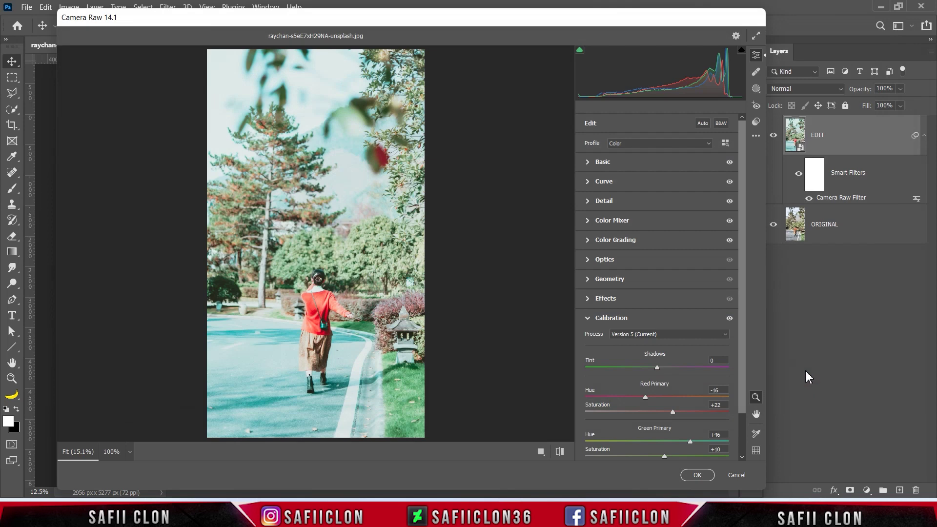
pyautogui.click(697, 475)
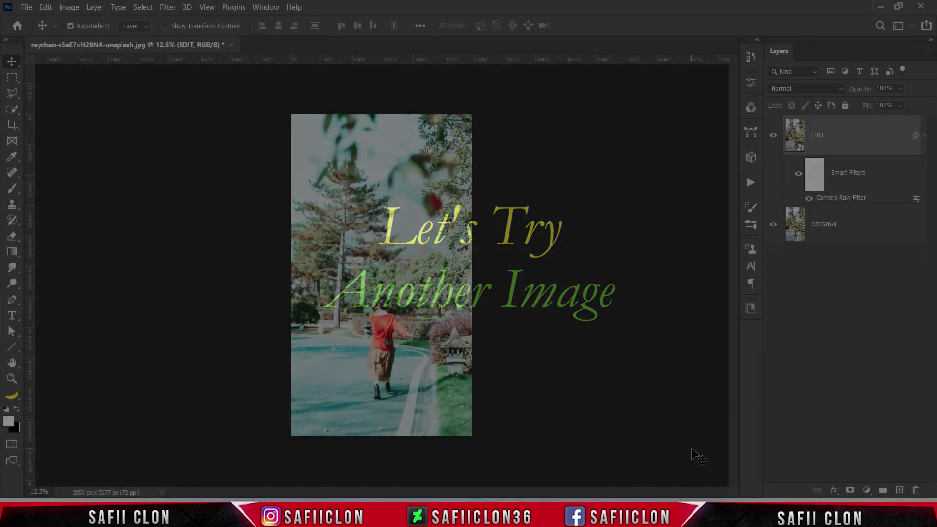
# Open the photo raychan-I1m-6gMr_IM-unsplash.jpg.
pyautogui.click(27, 7)
pyautogui.click(43, 32)
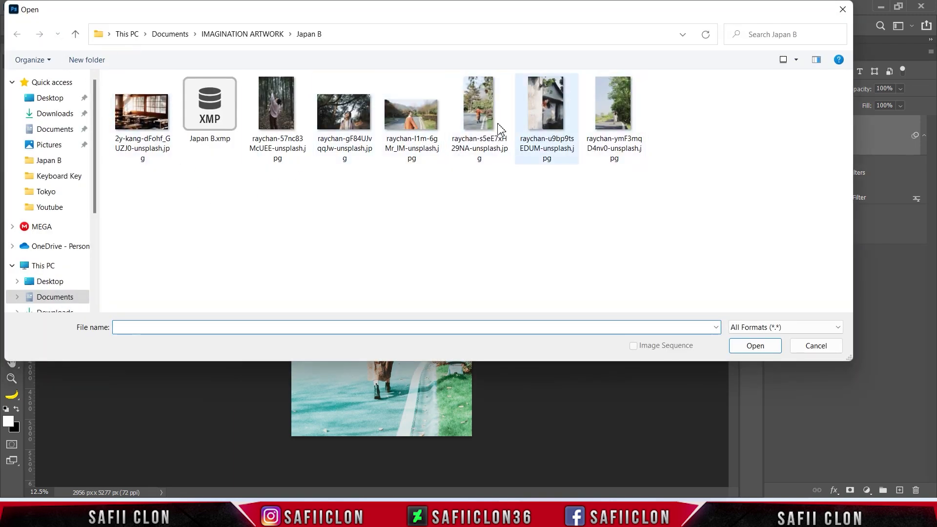
pyautogui.click(415, 118)
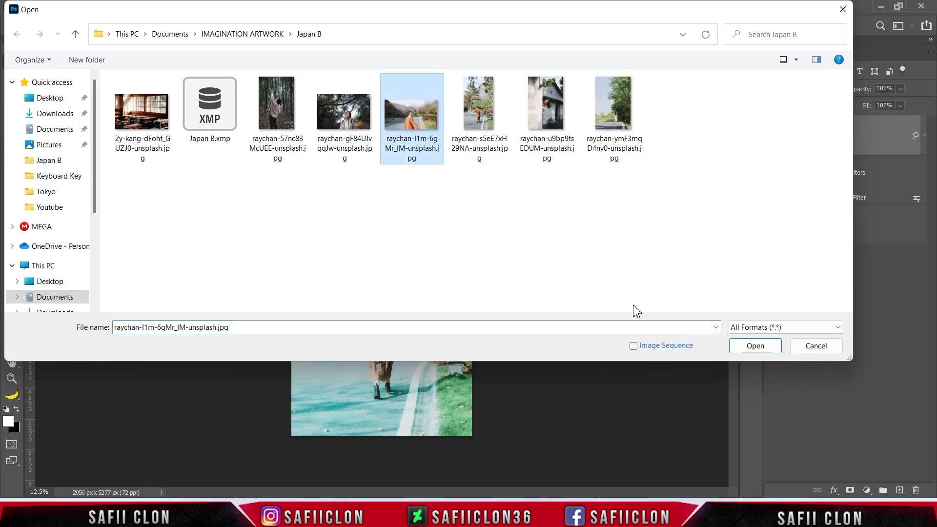
pyautogui.click(756, 346)
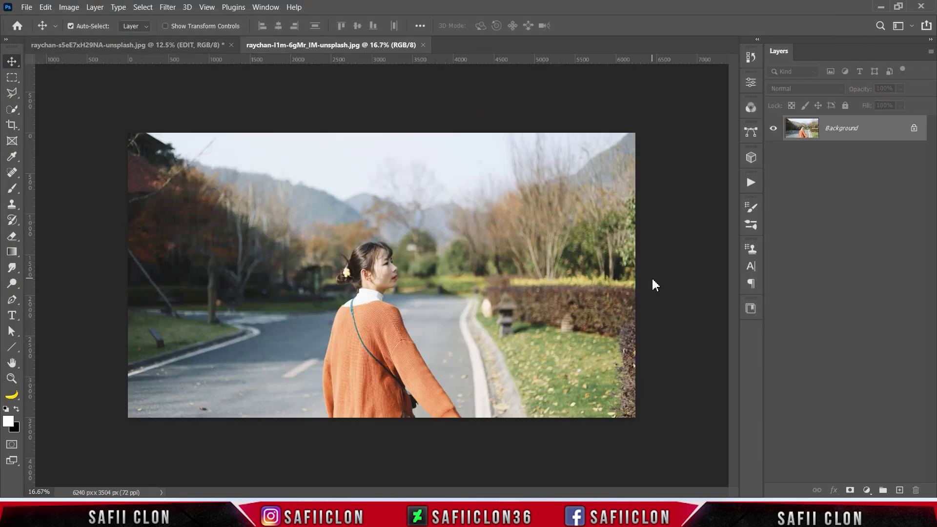
# Unlock the Background into Layer 0 and duplicate it.
pyautogui.click(914, 130)
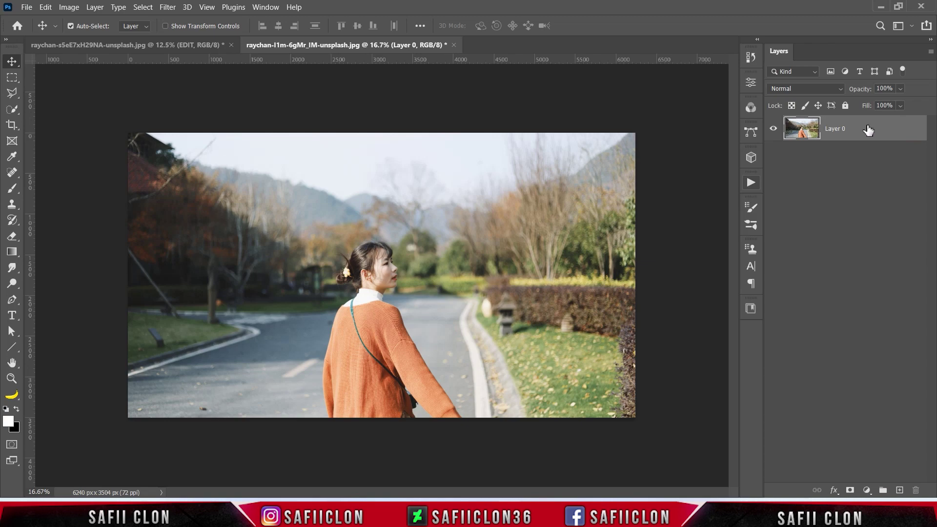
pyautogui.rightClick(868, 128)
pyautogui.click(761, 56)
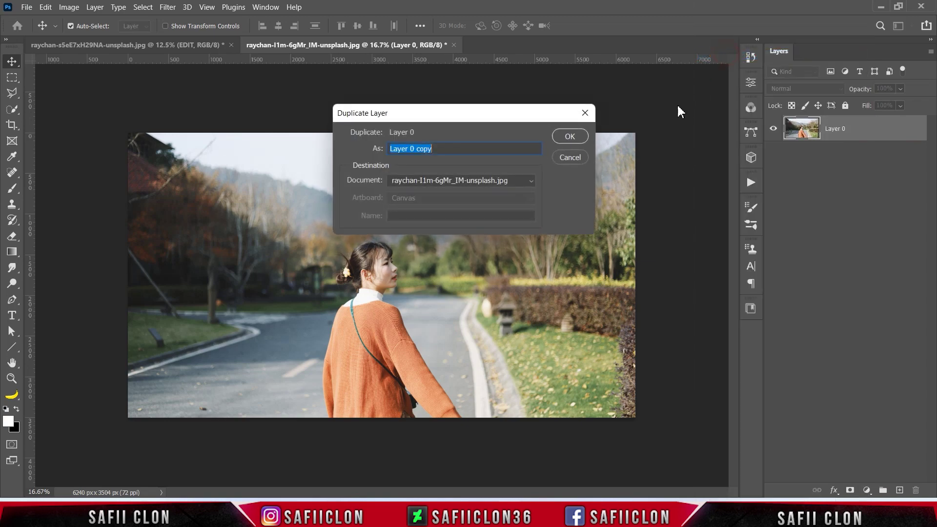
pyautogui.click(571, 136)
# Rename the copy EDIT and Layer 0 ORIGINAL.
pyautogui.doubleClick(860, 129)
pyautogui.write('EDIT')
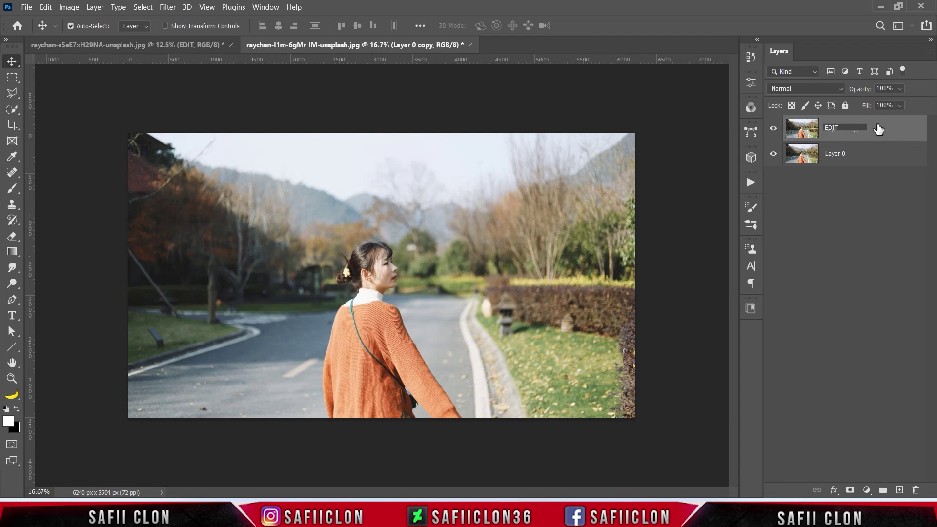
pyautogui.click(877, 126)
pyautogui.click(848, 155)
pyautogui.doubleClick(844, 154)
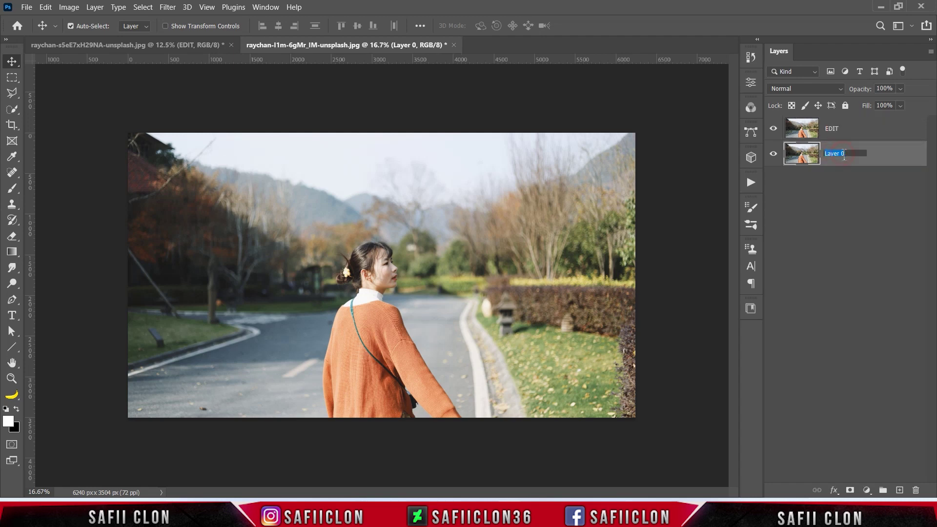
pyautogui.write('ORIGINAL')
pyautogui.click(865, 162)
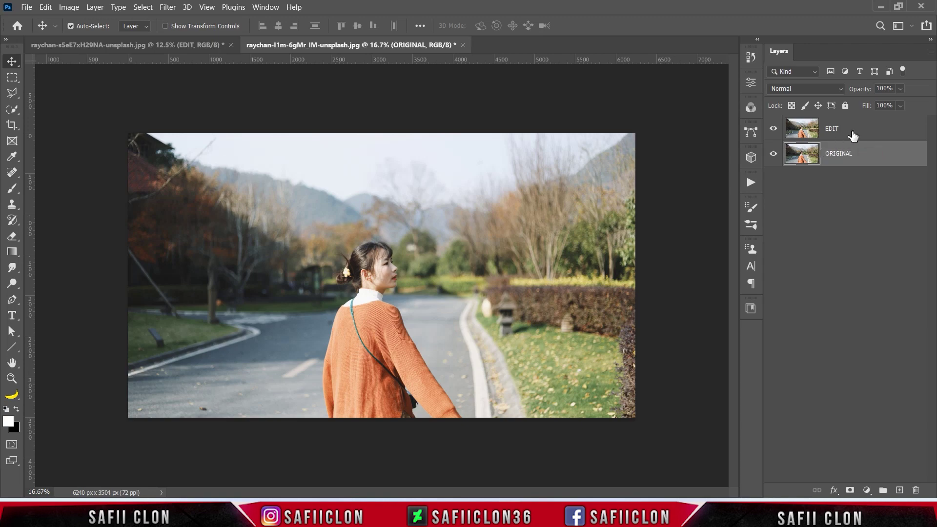
# Convert the EDIT layer to a smart object.
pyautogui.click(854, 133)
pyautogui.rightClick(851, 131)
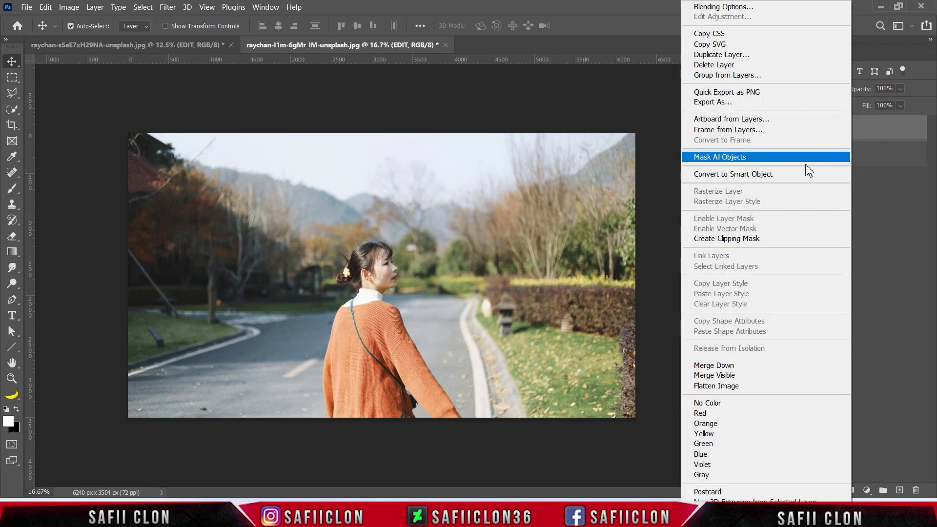
pyautogui.click(757, 176)
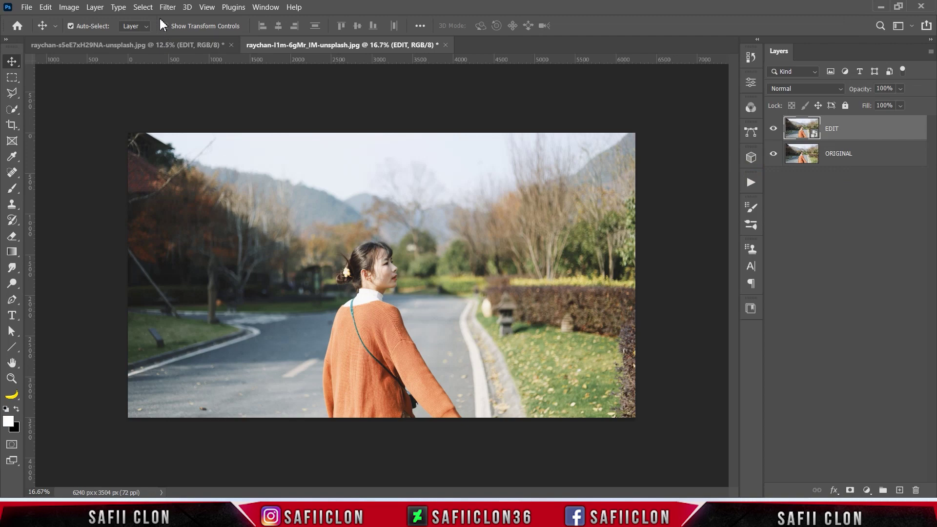
# Open the Camera Raw Filter on EDIT and load the Japan B.xmp settings.
pyautogui.click(167, 7)
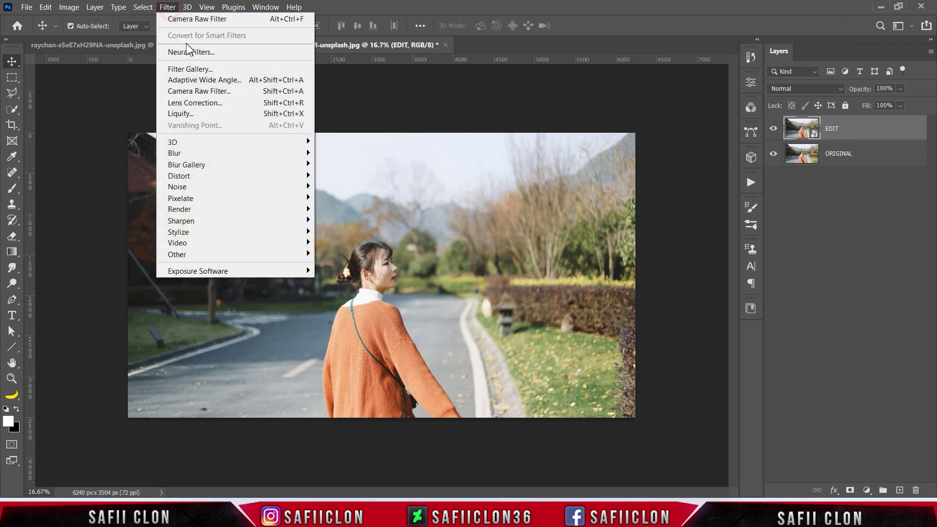
pyautogui.click(201, 91)
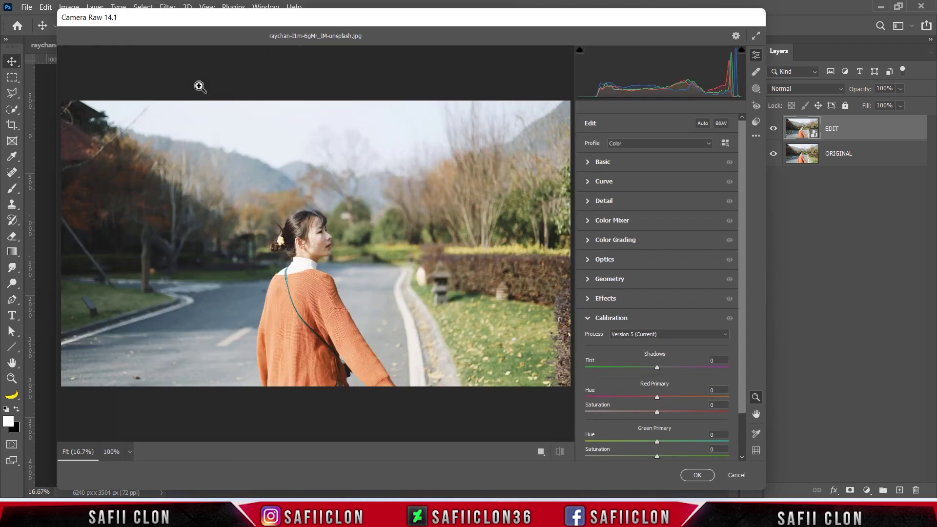
pyautogui.click(756, 137)
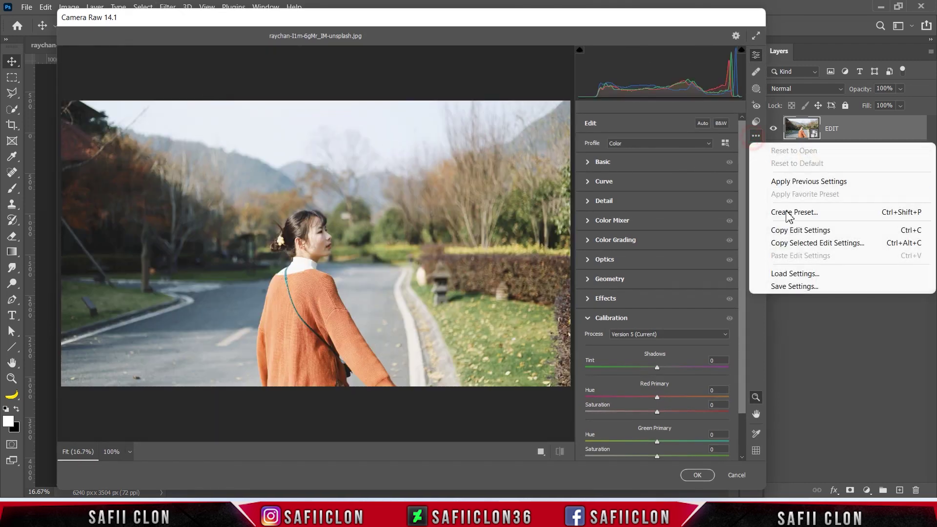
pyautogui.click(801, 275)
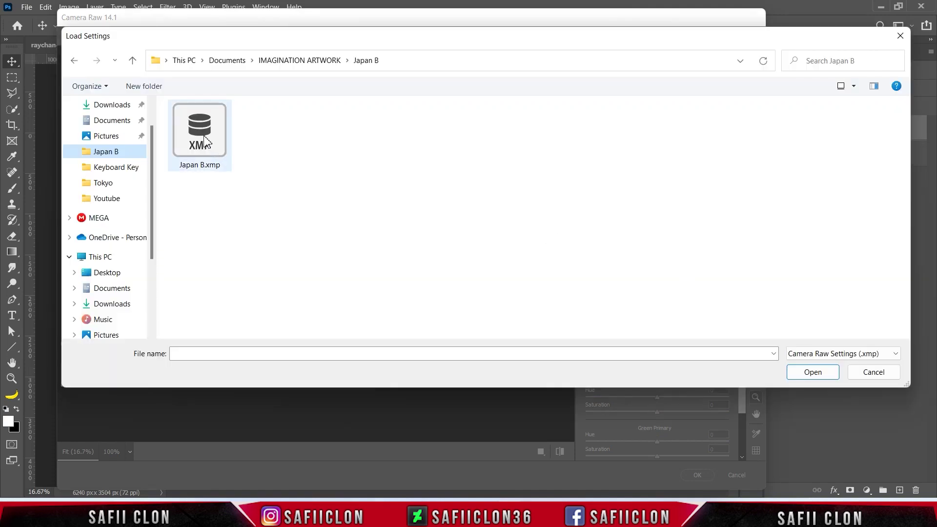
pyautogui.click(200, 133)
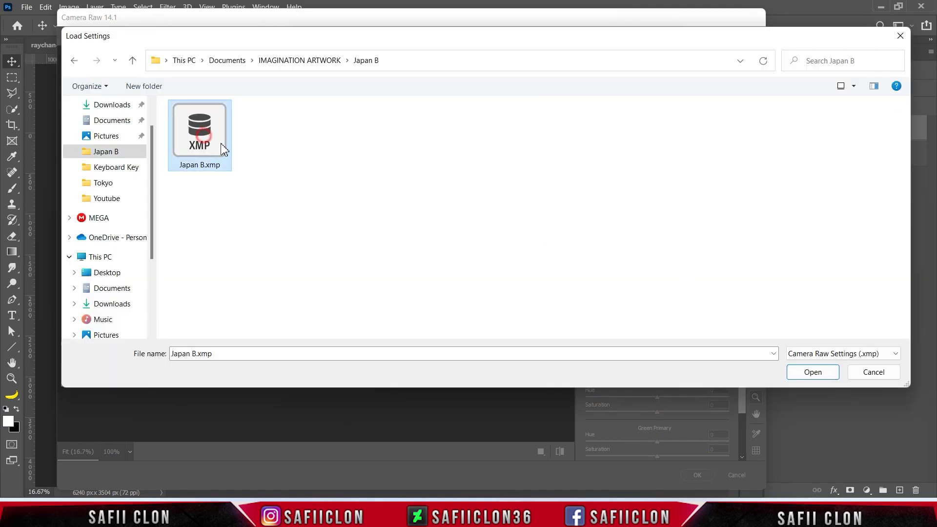
pyautogui.click(826, 372)
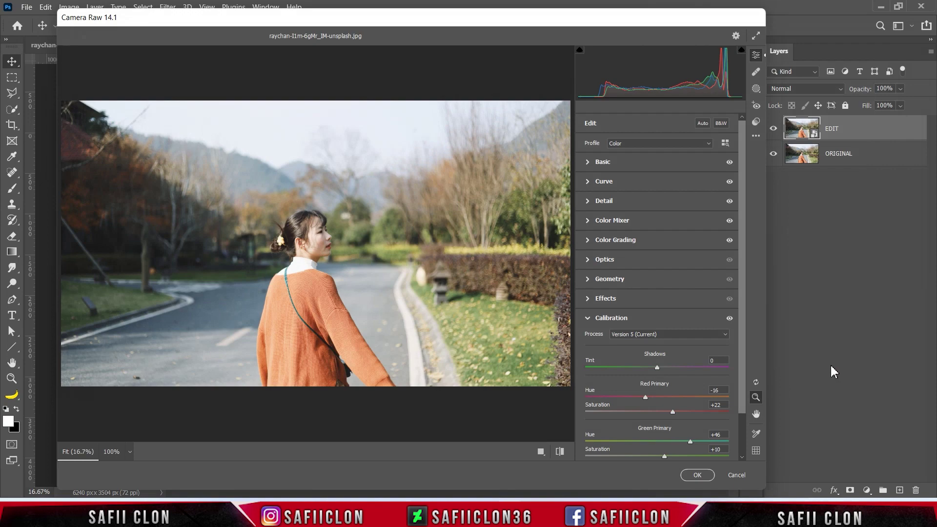
# Toggle between the original and edited previews, then apply the filter.
pyautogui.click(560, 452)
pyautogui.click(560, 451)
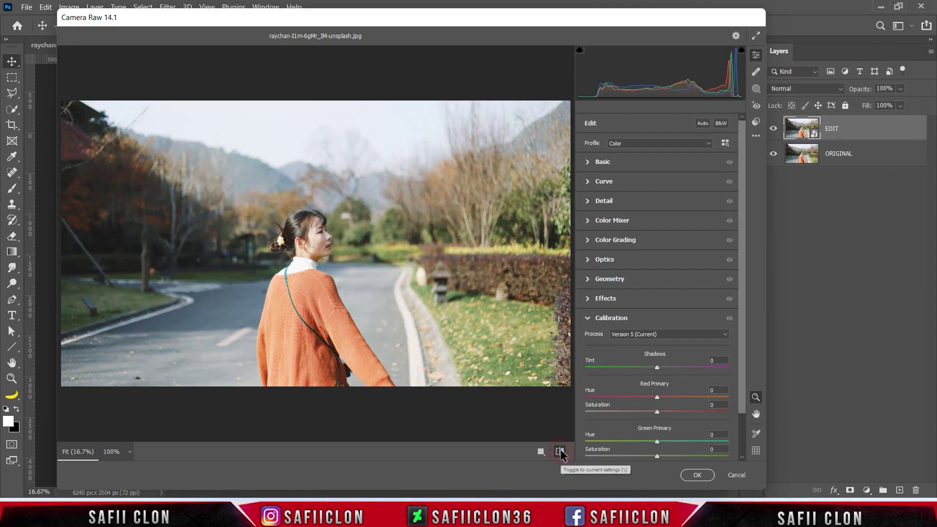
pyautogui.click(560, 452)
pyautogui.click(700, 478)
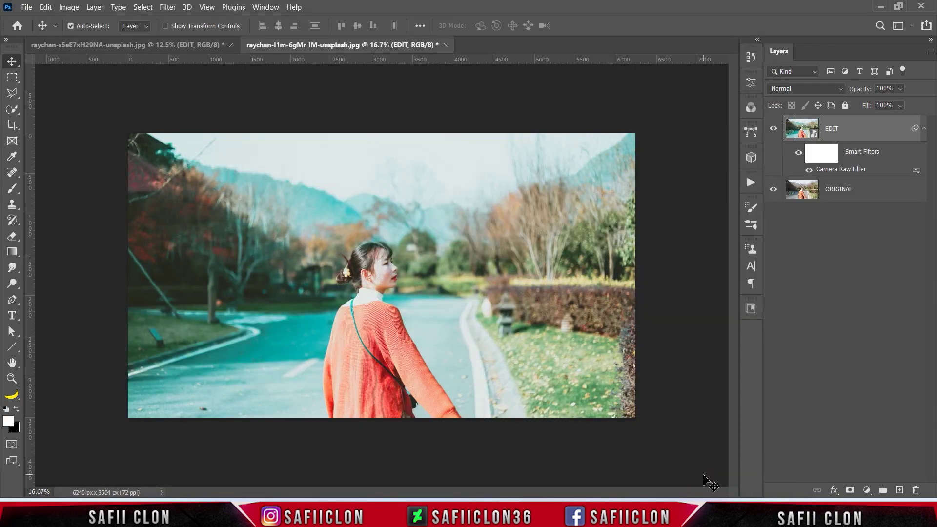
# Toggle the road photo's EDIT layer on and off, zoomed in, to compare against ORIGINAL.
pyautogui.click(773, 129)
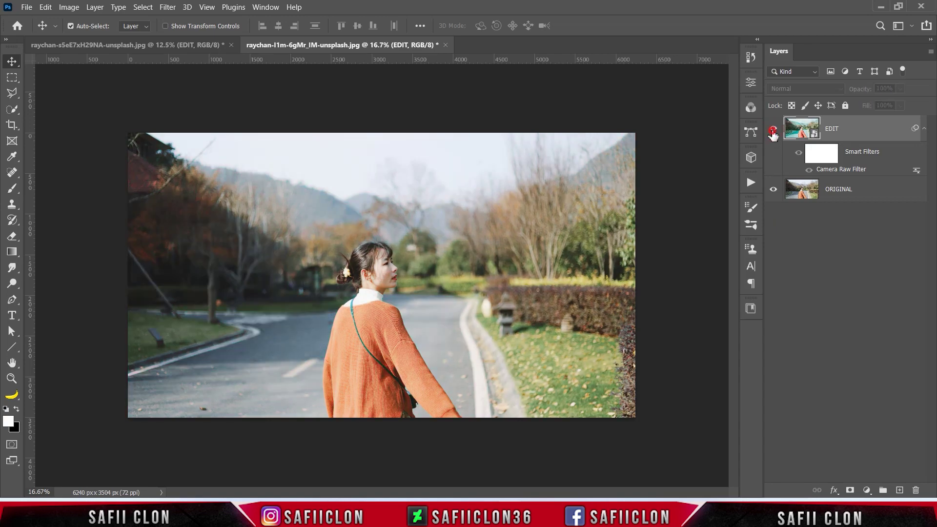
pyautogui.click(773, 129)
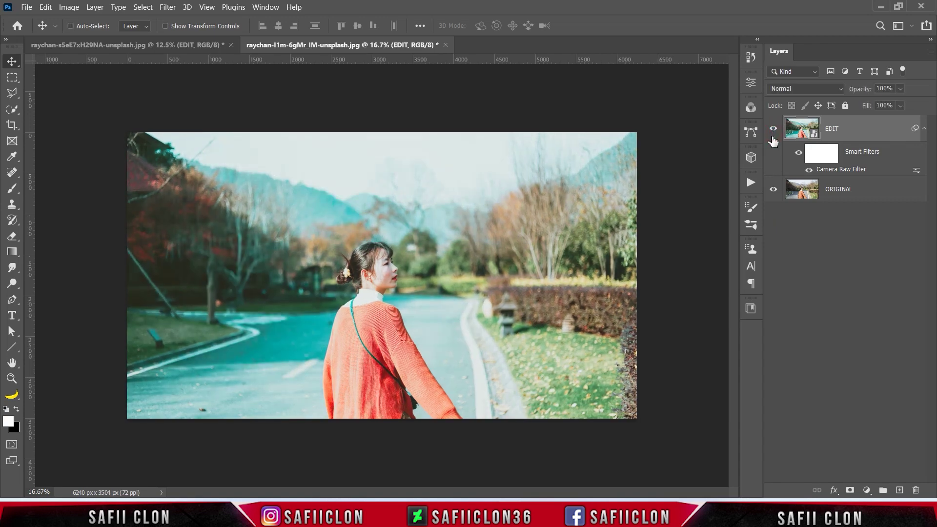
pyautogui.hotkey('ctrl', '+')
pyautogui.click(774, 129)
pyautogui.click(774, 129)
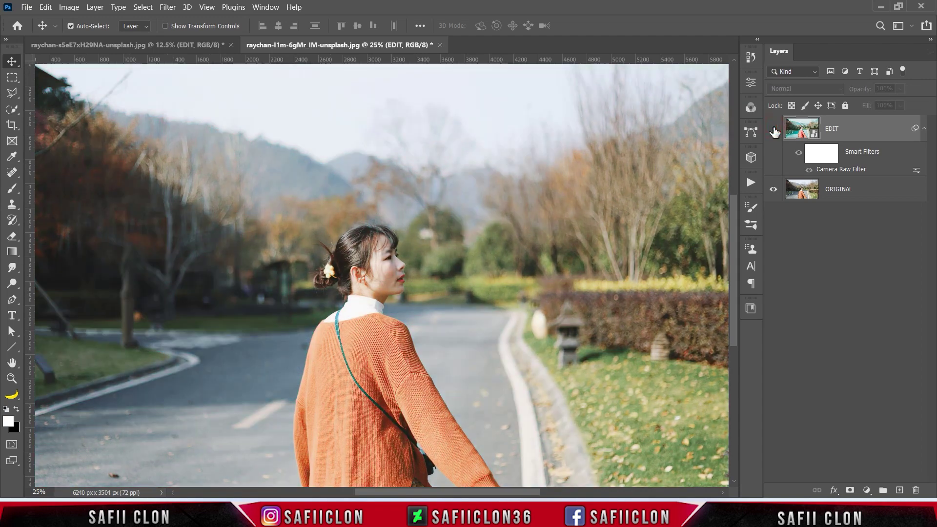
pyautogui.hotkey('ctrl', '-')
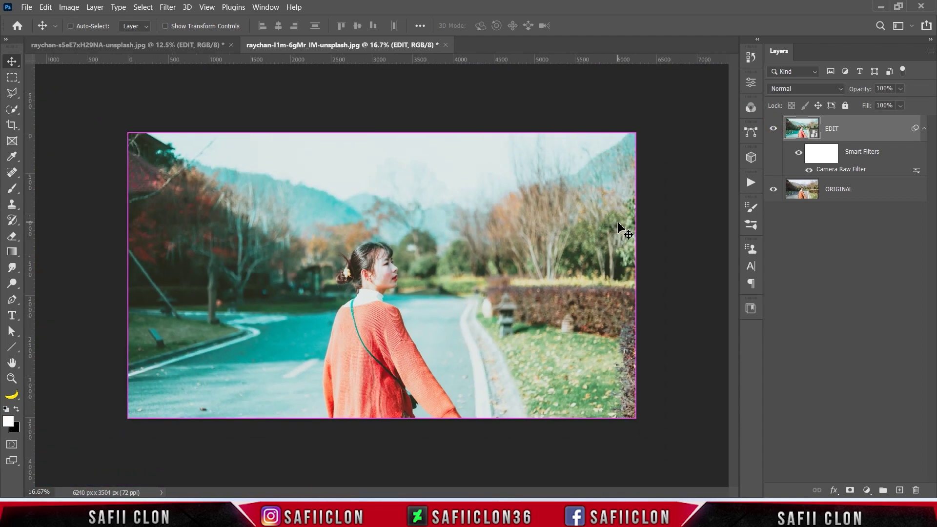
pyautogui.click(26, 7)
# Open raychan-ymF3mqD4nv0-unsplash.jpg, the tree-lined road photo.
pyautogui.click(40, 30)
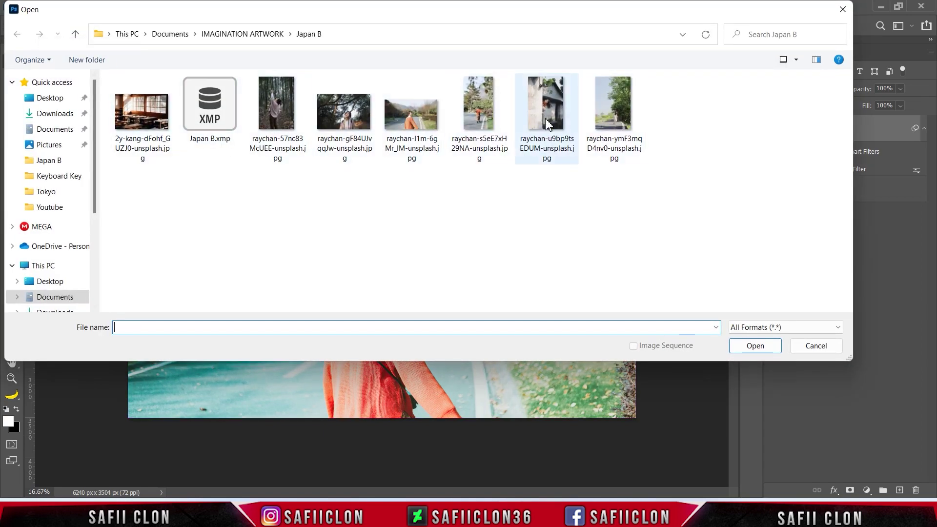
pyautogui.click(614, 127)
pyautogui.click(754, 346)
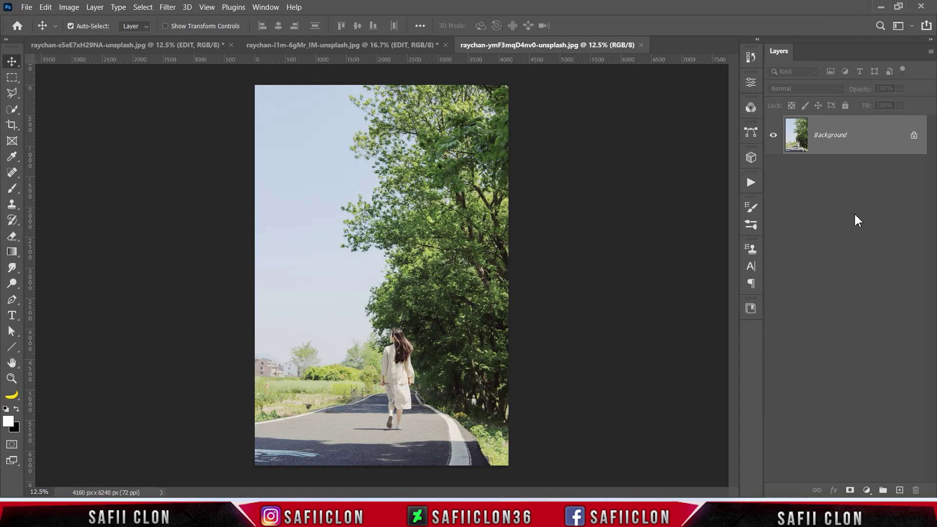
# Unlock the background, duplicate it, and convert Layer 0 copy to a Smart Object.
pyautogui.click(914, 137)
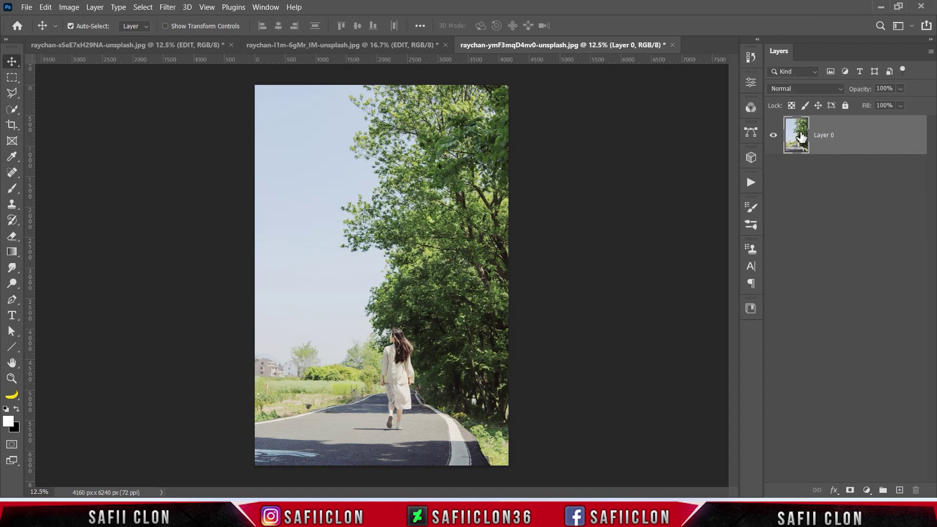
pyautogui.hotkey('ctrl', 'j')
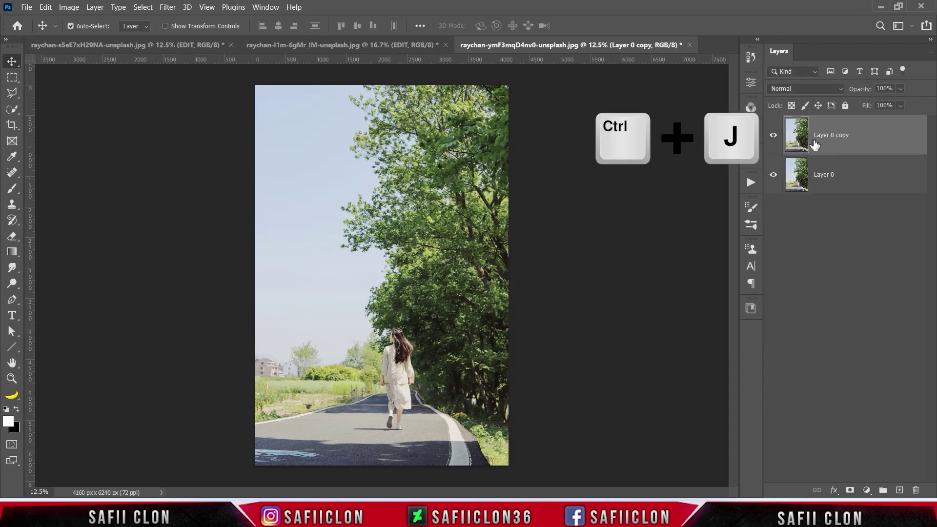
pyautogui.rightClick(850, 145)
pyautogui.click(751, 173)
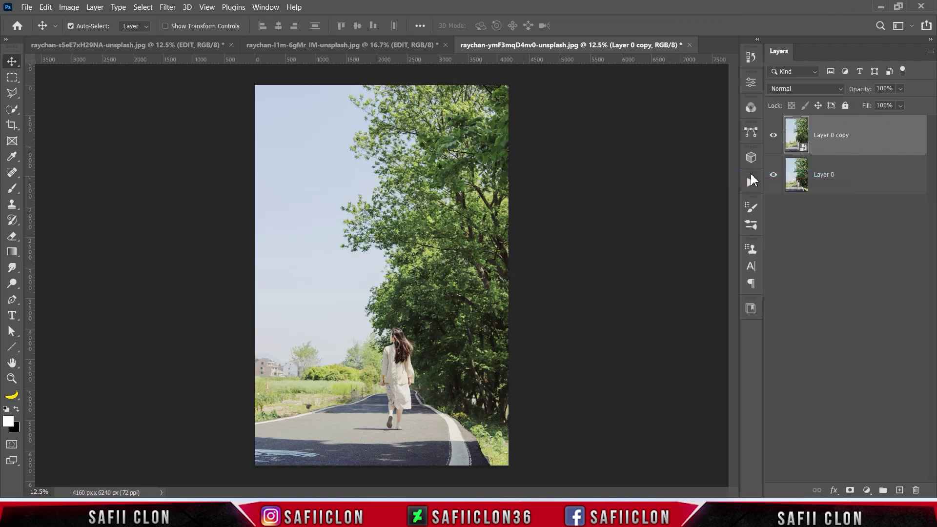
# Run Camera Raw Filter on the copy and load the Japan B.xmp settings.
pyautogui.click(167, 7)
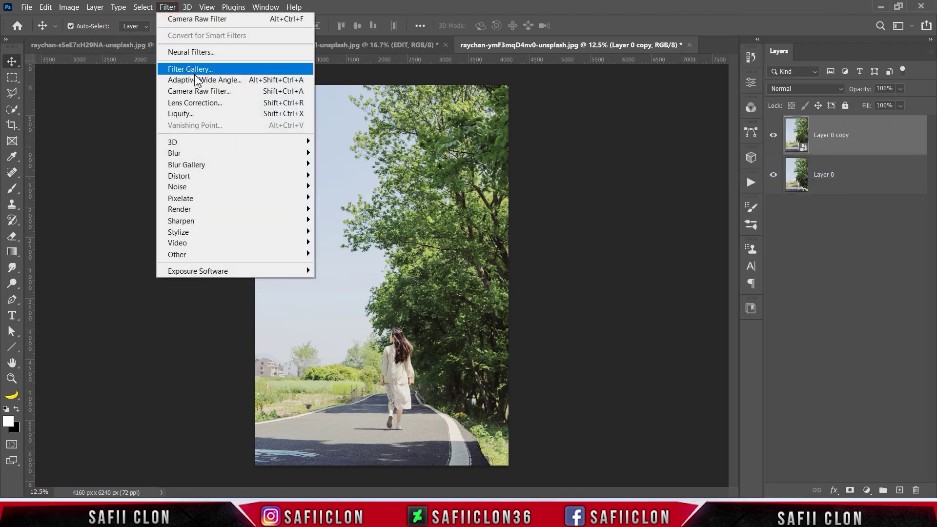
pyautogui.click(198, 92)
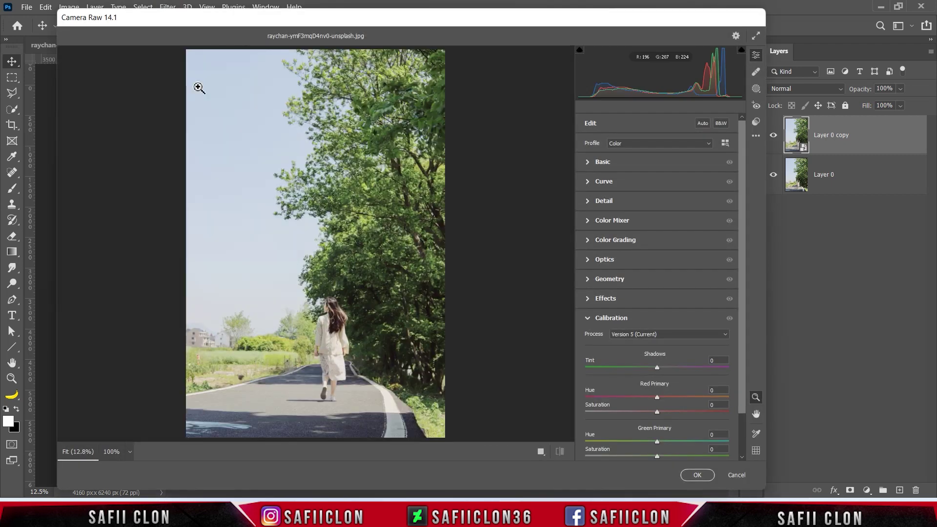
pyautogui.click(756, 136)
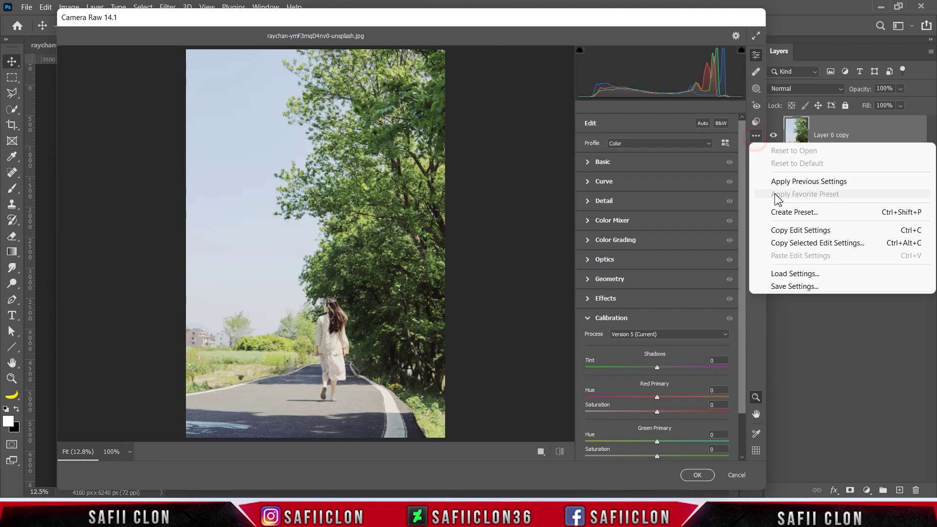
pyautogui.click(806, 274)
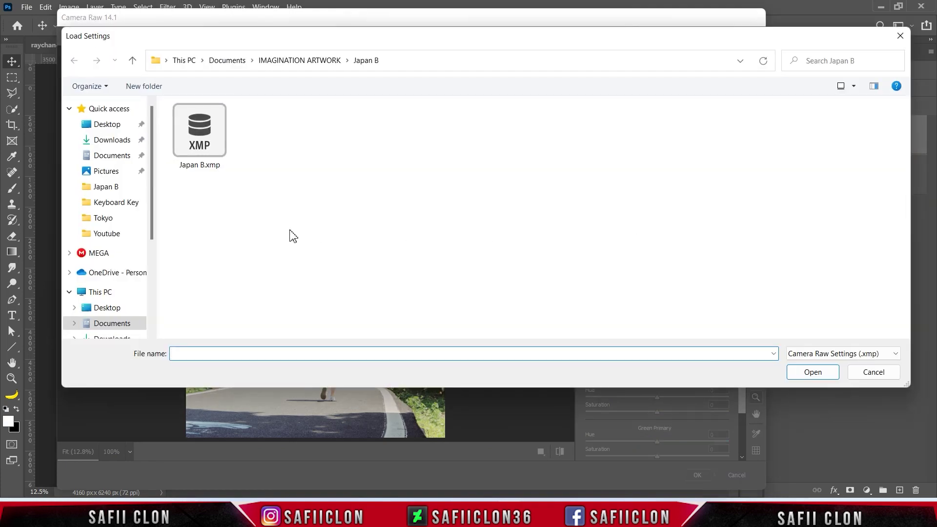
pyautogui.click(208, 137)
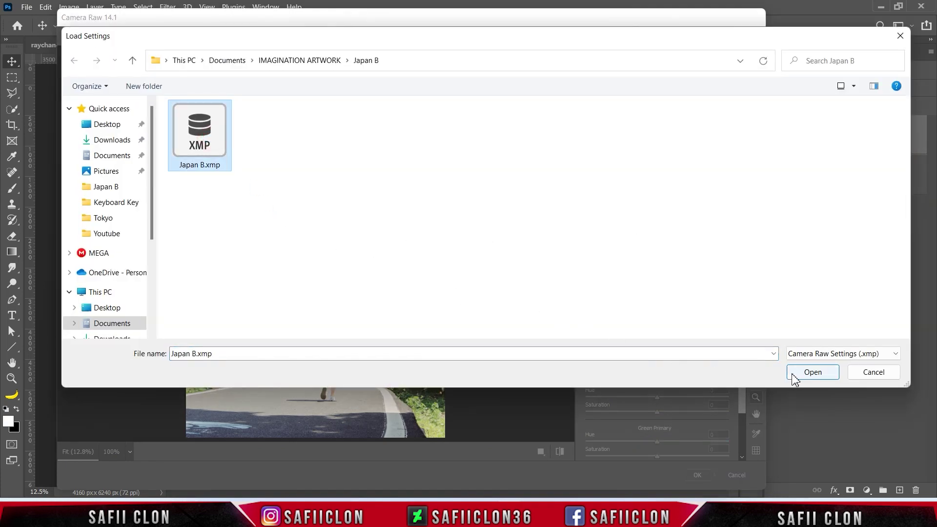
pyautogui.click(792, 376)
# Check the before/after views, apply the filter, and hide the copy to see the original.
pyautogui.click(559, 453)
pyautogui.click(559, 453)
pyautogui.click(559, 454)
pyautogui.click(541, 453)
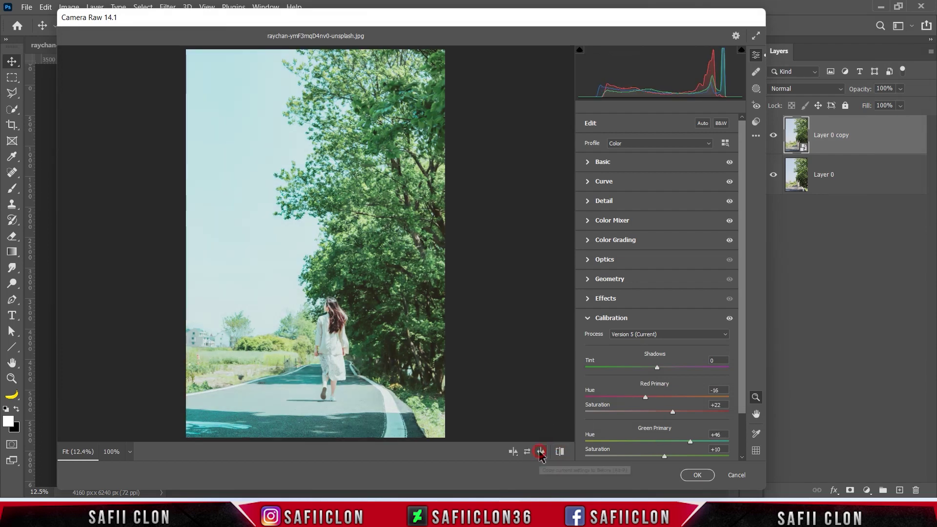
pyautogui.click(513, 451)
pyautogui.click(516, 452)
pyautogui.click(698, 475)
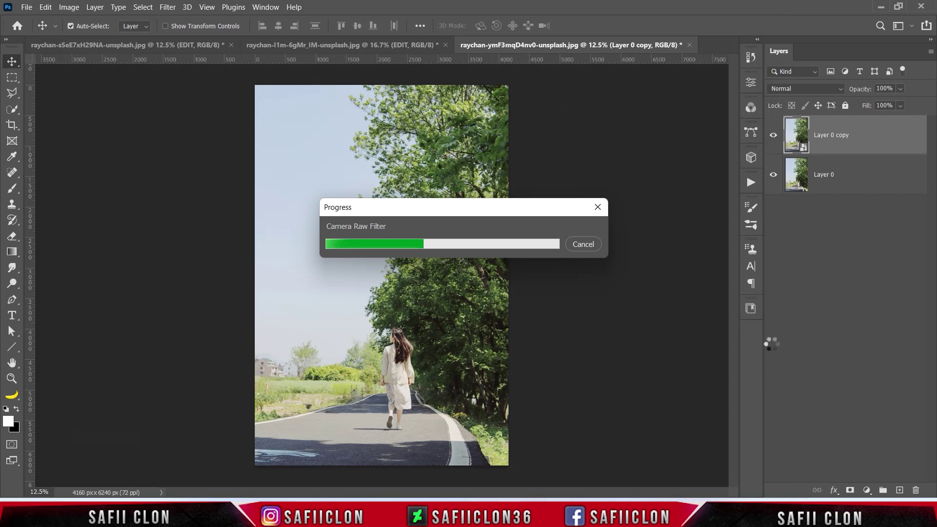
pyautogui.click(774, 137)
# Recheck the road photo's grade, then open 2y-kang-dFohf_GUZJ0-unsplash.jpg.
pyautogui.click(773, 136)
pyautogui.click(772, 137)
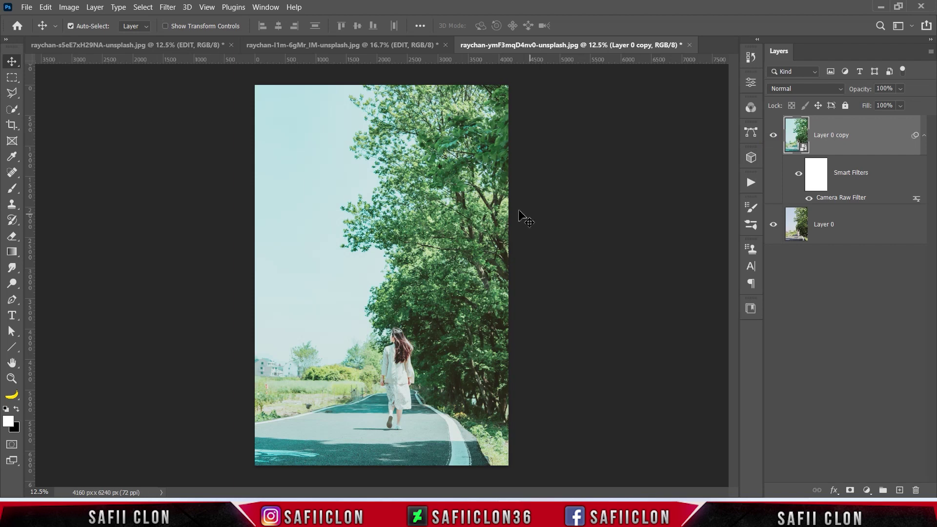
pyautogui.click(26, 6)
pyautogui.click(46, 33)
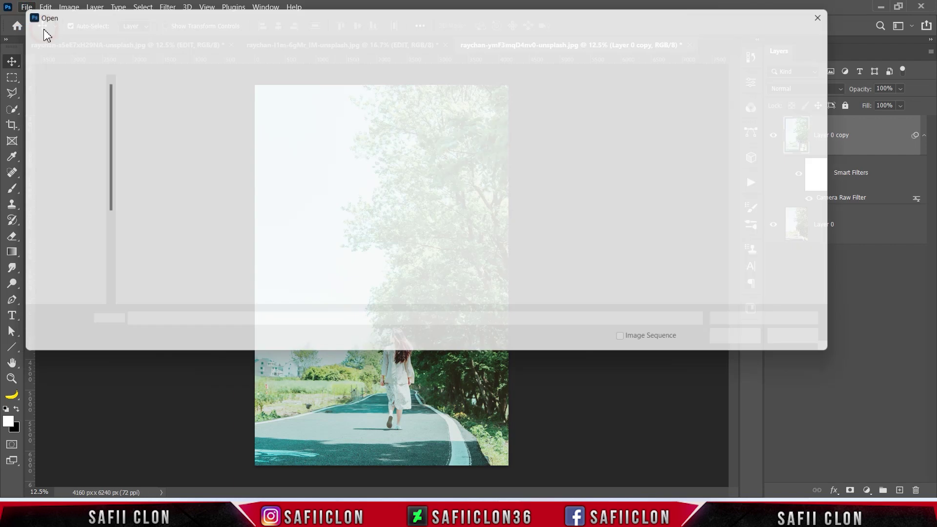
pyautogui.click(144, 124)
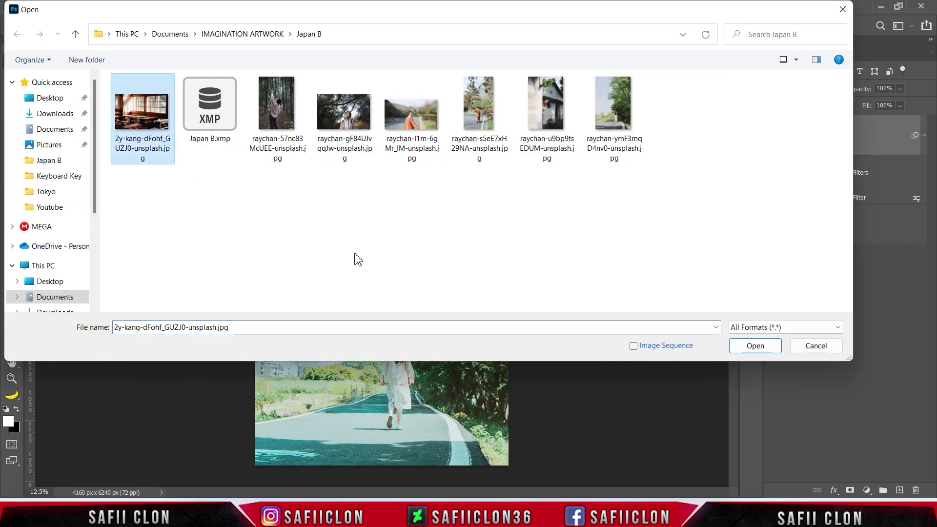
pyautogui.click(771, 348)
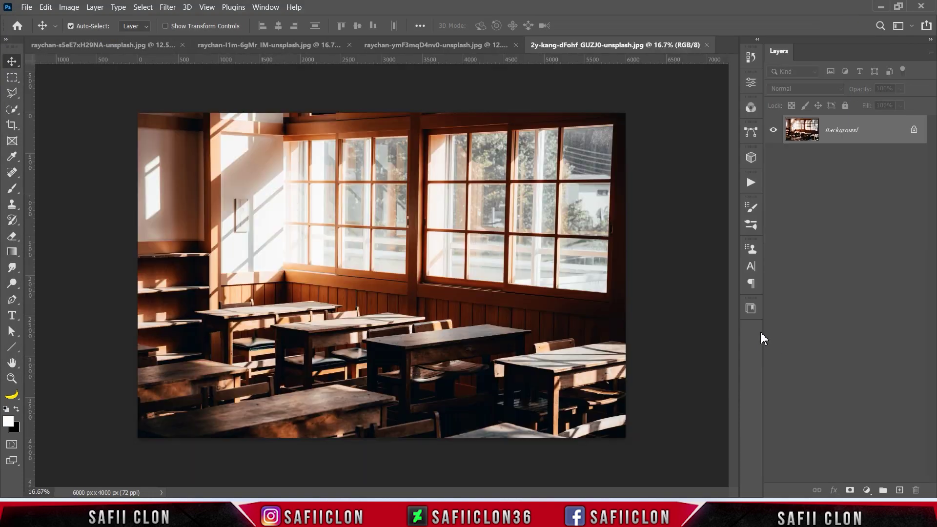
# Unlock the classroom photo's background and duplicate it as Layer 0 copy.
pyautogui.click(913, 130)
pyautogui.rightClick(865, 136)
pyautogui.click(727, 56)
pyautogui.click(585, 136)
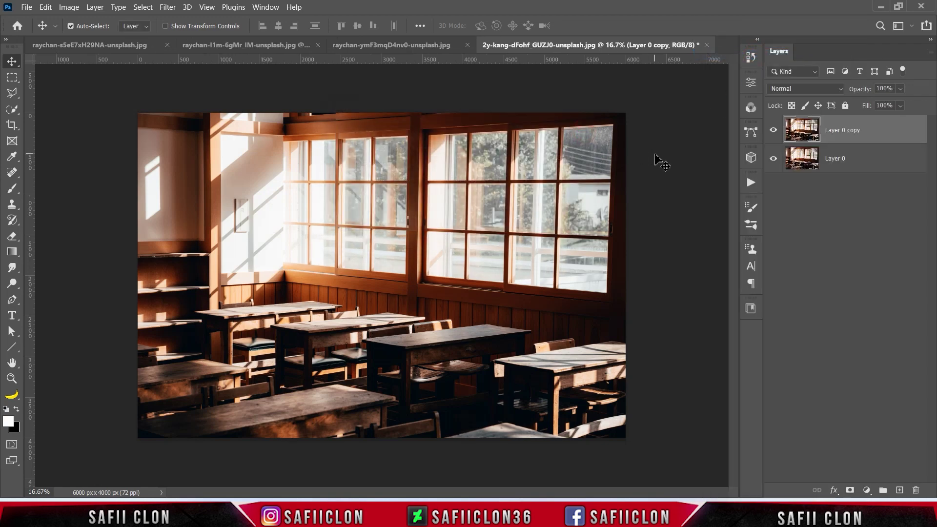
pyautogui.click(167, 7)
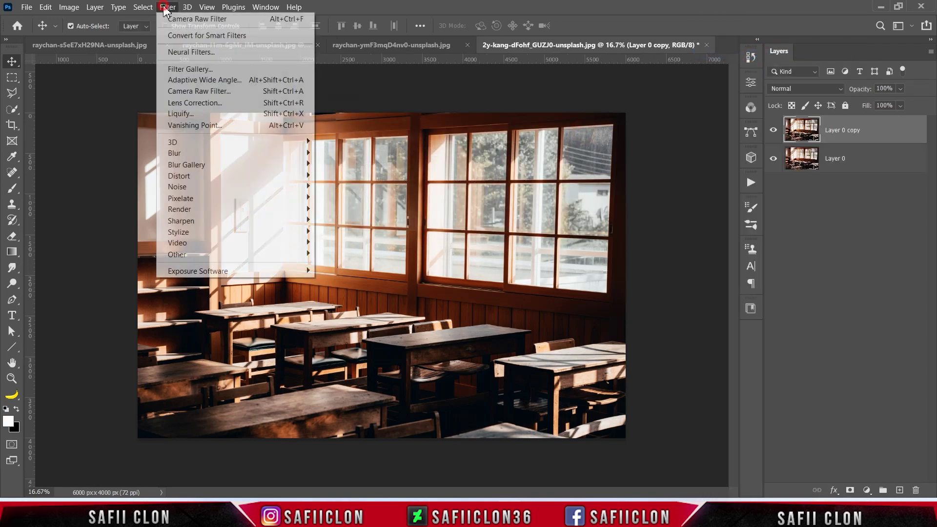
# Reapply the last Camera Raw Filter to the classroom copy and toggle it to compare.
pyautogui.click(213, 21)
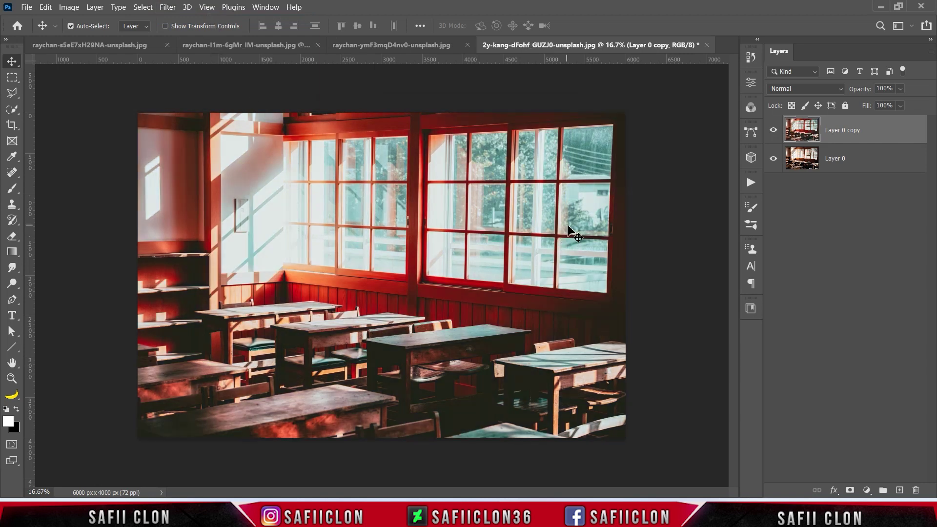
pyautogui.hotkey('ctrl', '+')
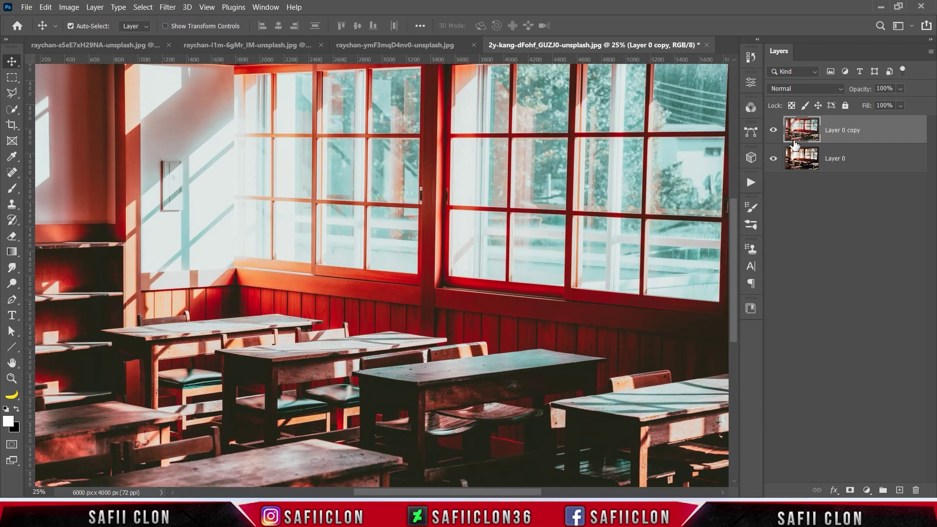
pyautogui.click(774, 131)
pyautogui.click(774, 130)
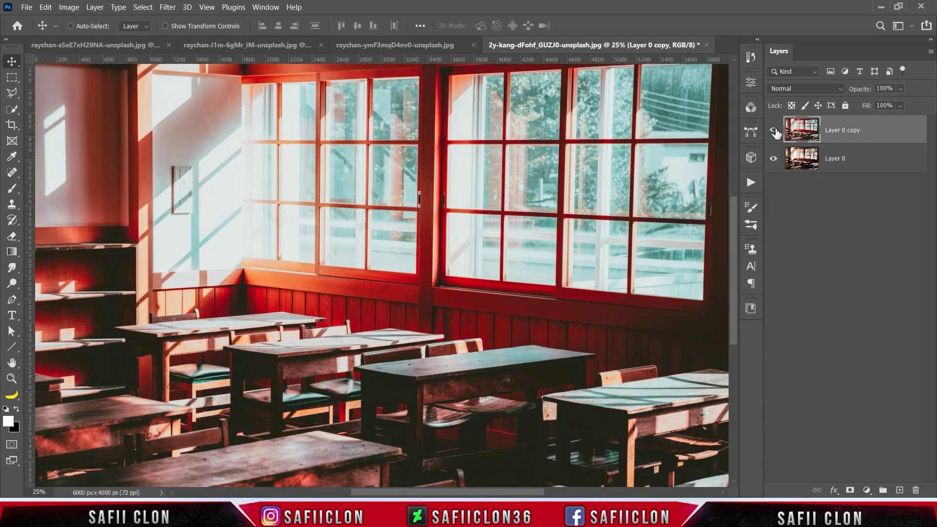
pyautogui.hotkey('ctrl', '-')
pyautogui.click(774, 130)
pyautogui.click(775, 130)
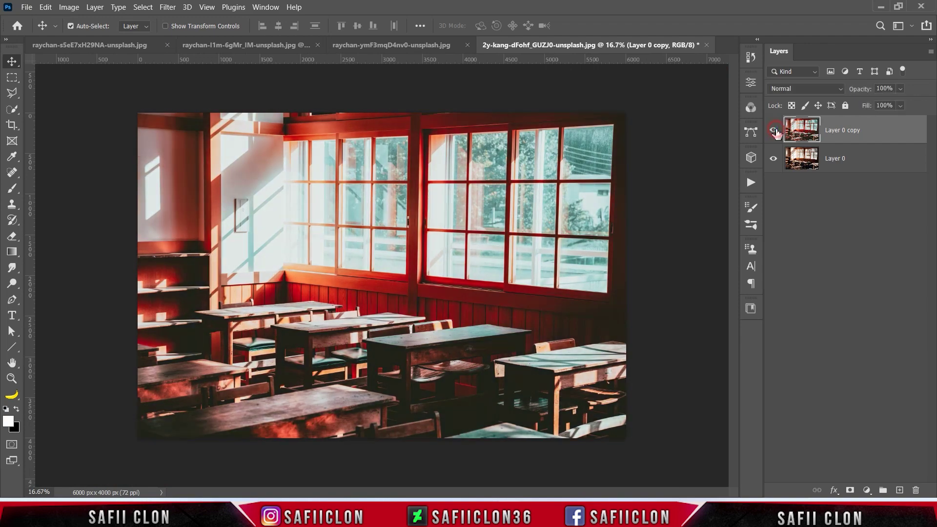
pyautogui.click(775, 131)
# Open raychan-gF84UJvqqJw-unsplash.jpg, the forest portrait.
pyautogui.click(26, 6)
pyautogui.click(46, 32)
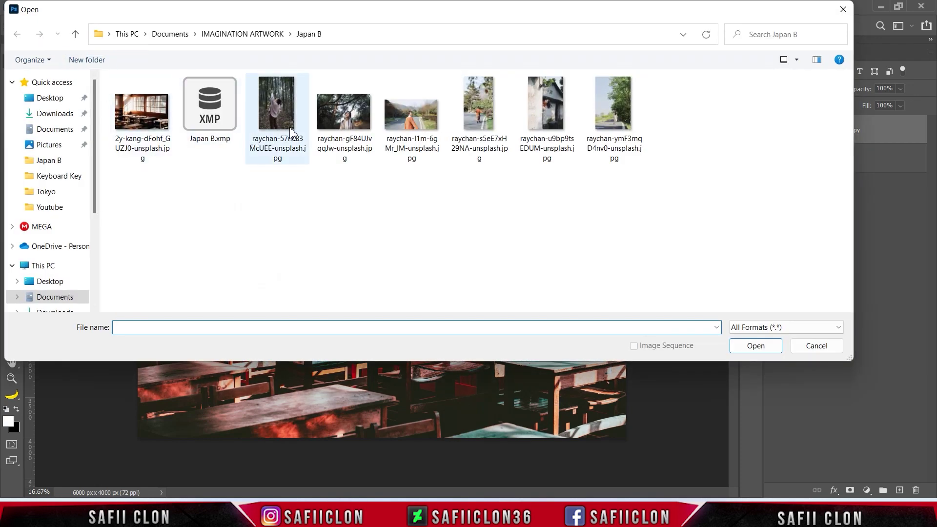
pyautogui.click(336, 118)
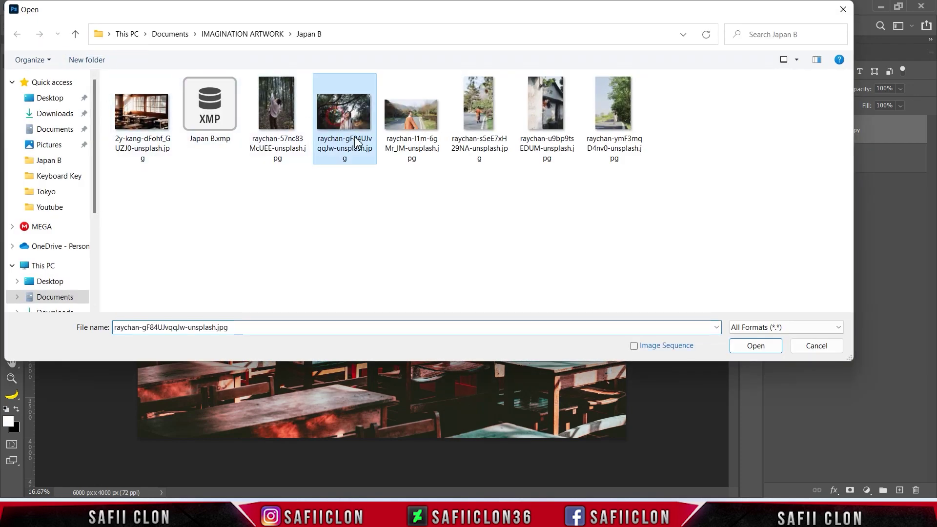
pyautogui.click(755, 346)
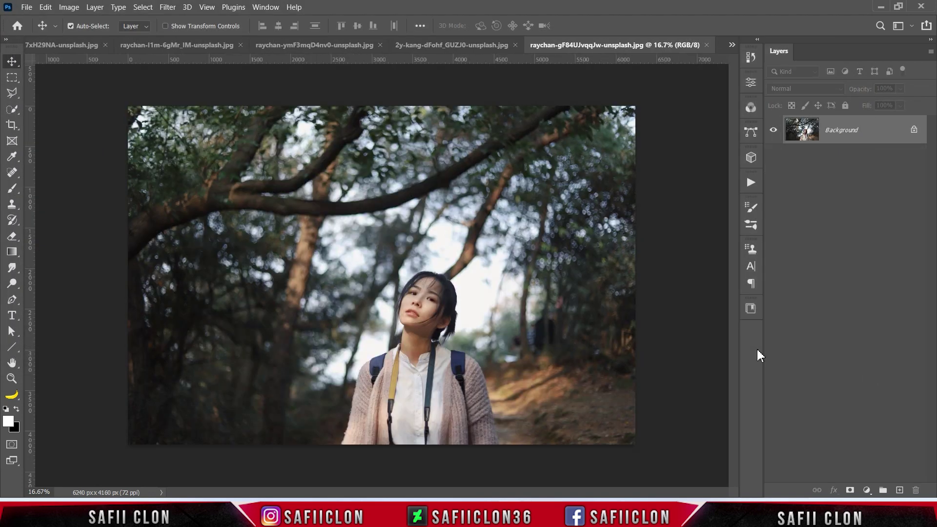
# Unlock the background, duplicate it, and apply the last Camera Raw Filter to the copy.
pyautogui.click(914, 130)
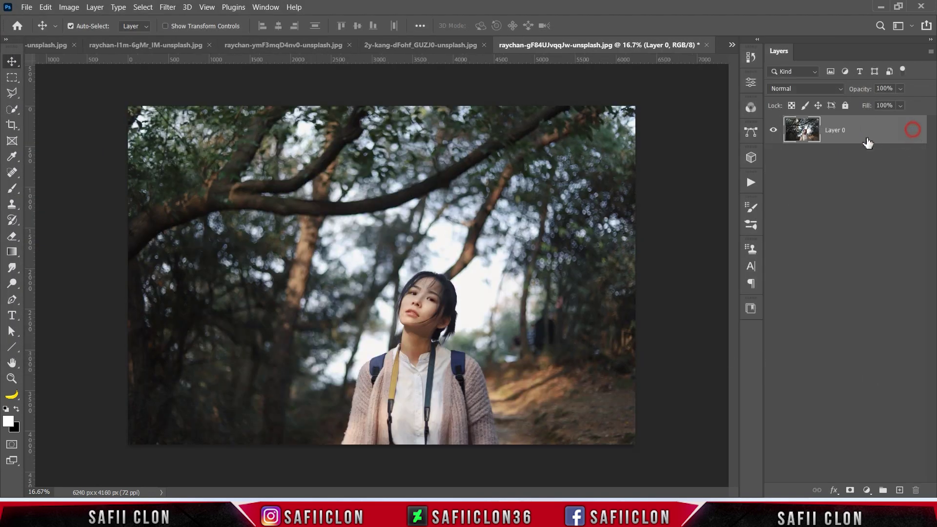
pyautogui.hotkey('ctrl', 'j')
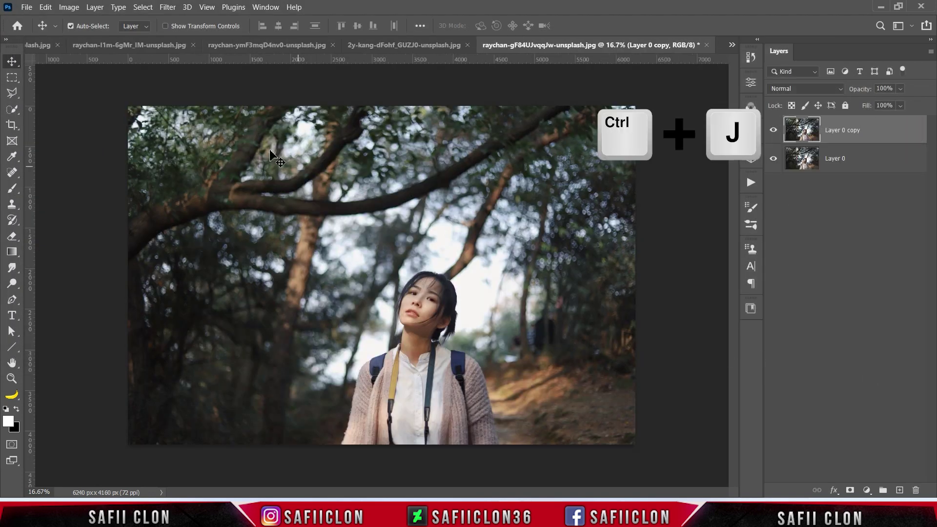
pyautogui.click(166, 8)
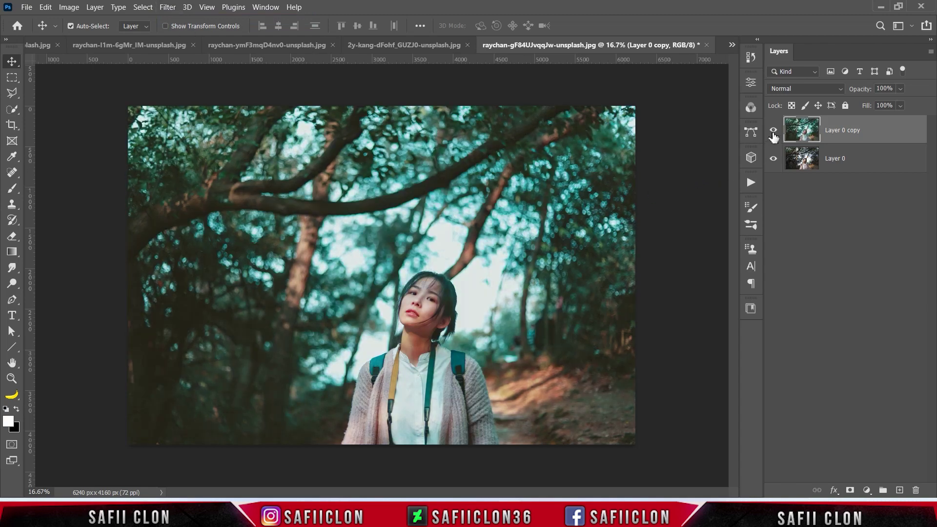
# Toggle the teal copy's visibility to compare it with the original.
pyautogui.click(773, 131)
pyautogui.click(775, 136)
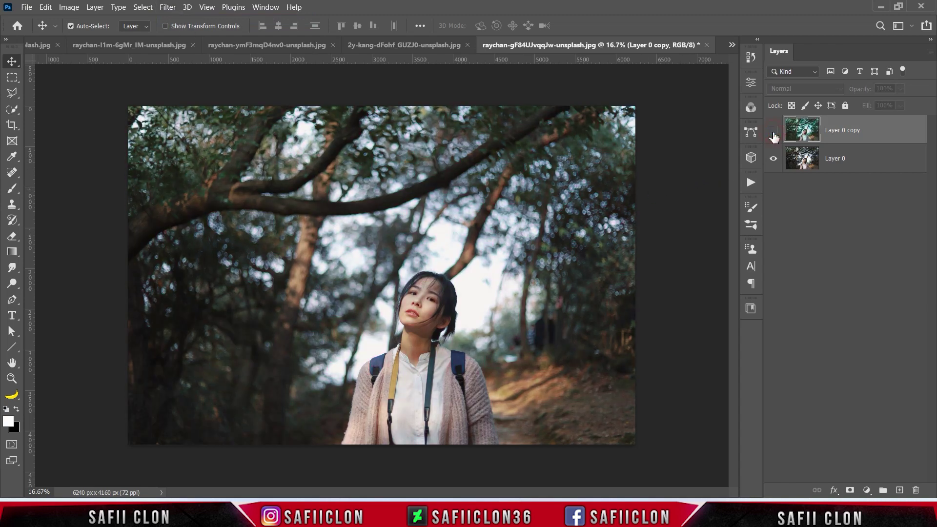
pyautogui.click(775, 135)
pyautogui.click(774, 132)
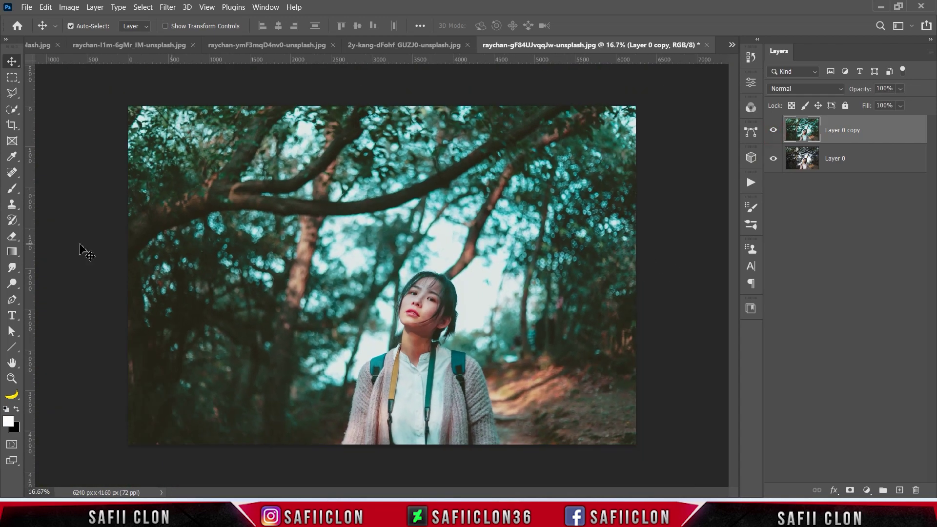
pyautogui.press('ctrl')
pyautogui.click(27, 7)
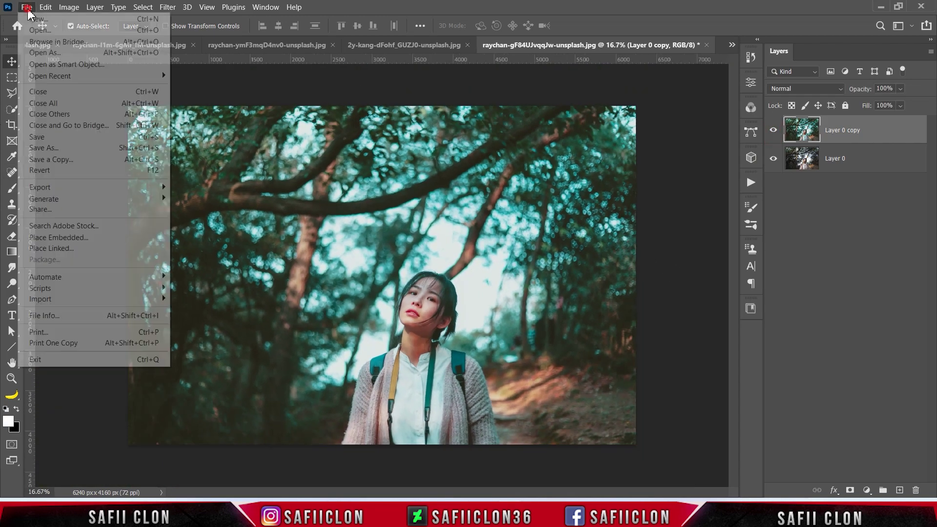
# Open raychan-57nc83McUEE-unsplash.jpg, unlock its background, and duplicate Layer 0.
pyautogui.click(34, 25)
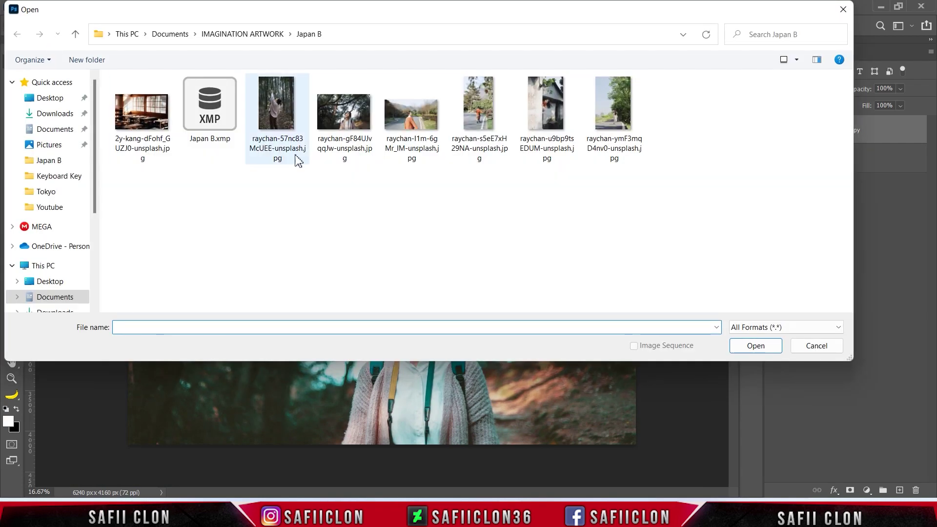
pyautogui.click(284, 125)
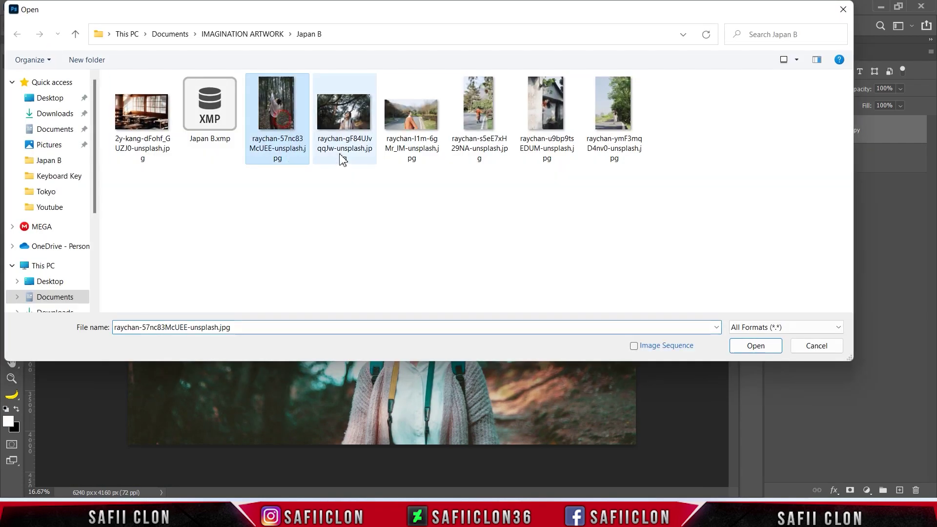
pyautogui.click(756, 346)
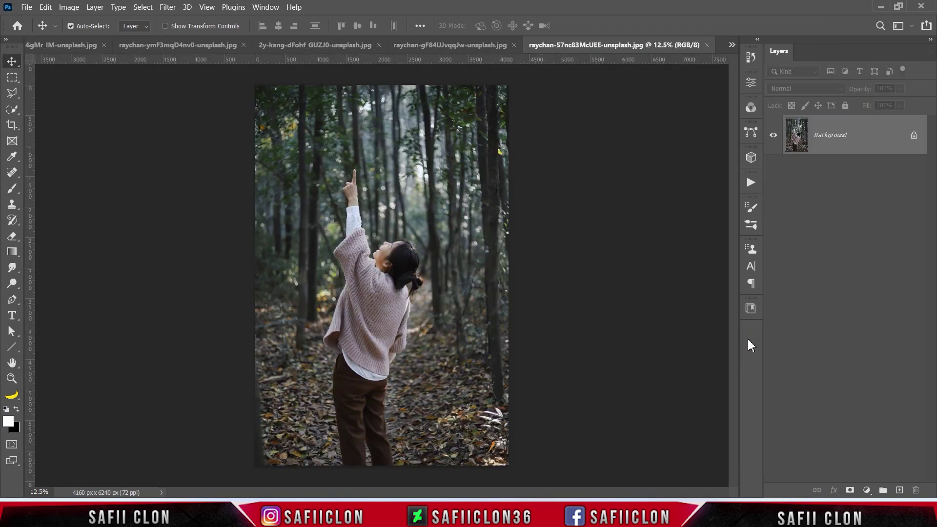
pyautogui.click(914, 135)
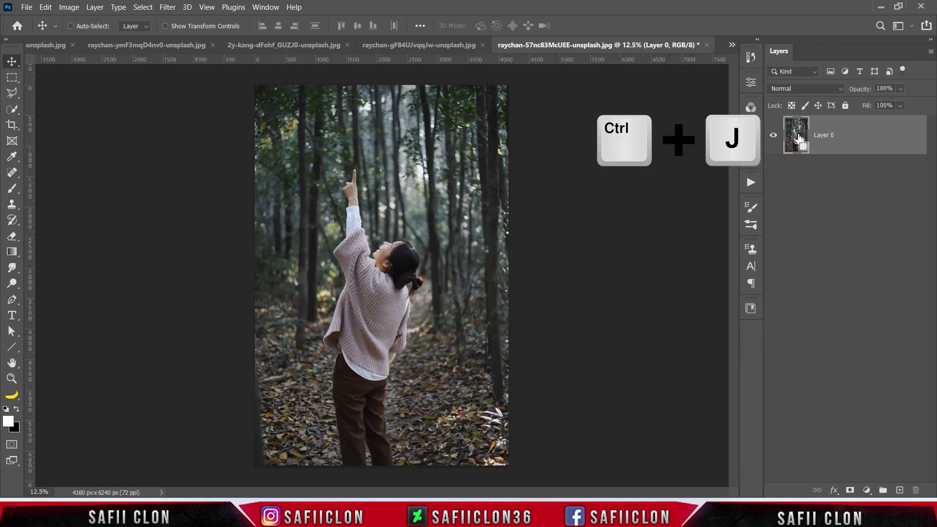
pyautogui.hotkey('ctrl', 'j')
# Run Camera Raw Filter on the copy and load the Japan B.xmp settings.
pyautogui.click(167, 6)
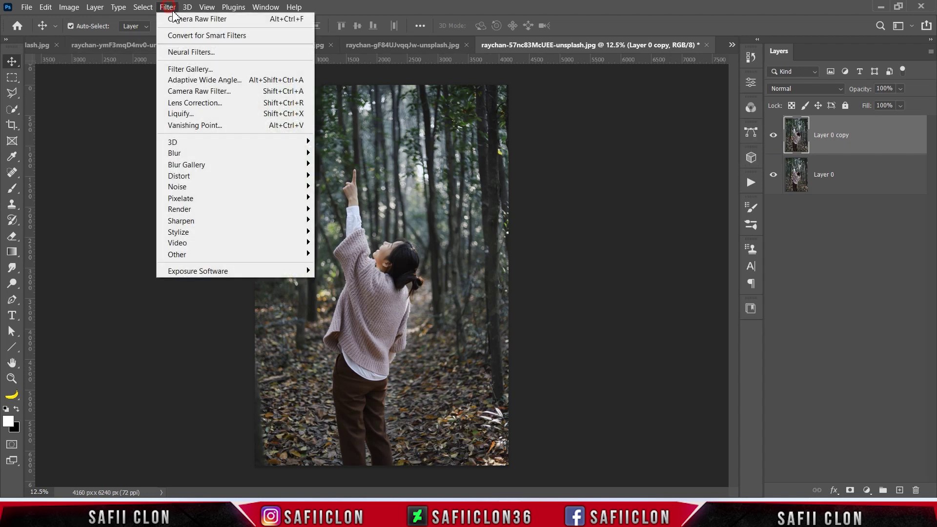
pyautogui.click(202, 91)
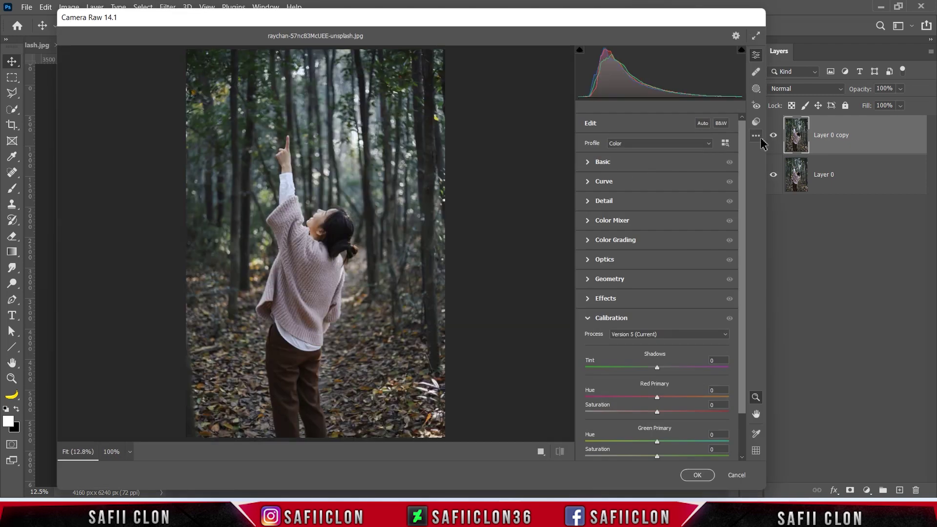
pyautogui.click(759, 137)
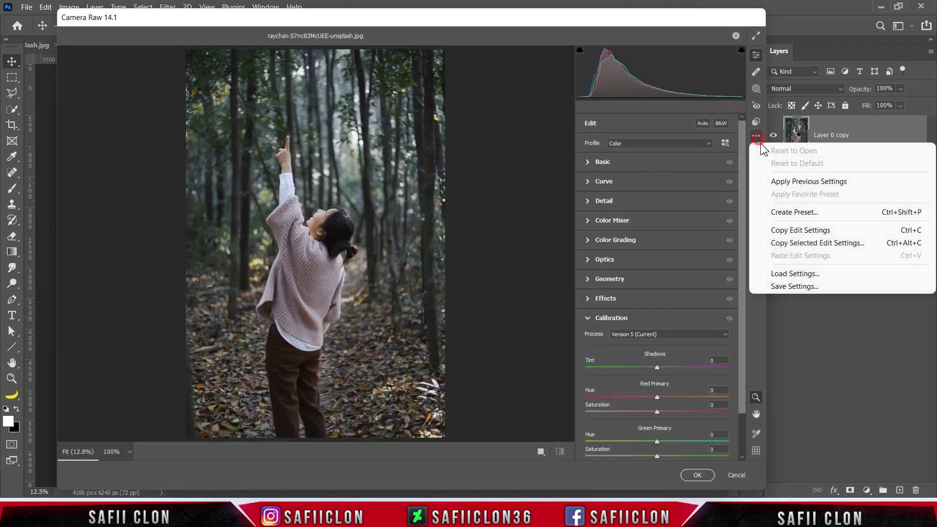
pyautogui.click(791, 272)
pyautogui.click(211, 137)
pyautogui.click(808, 373)
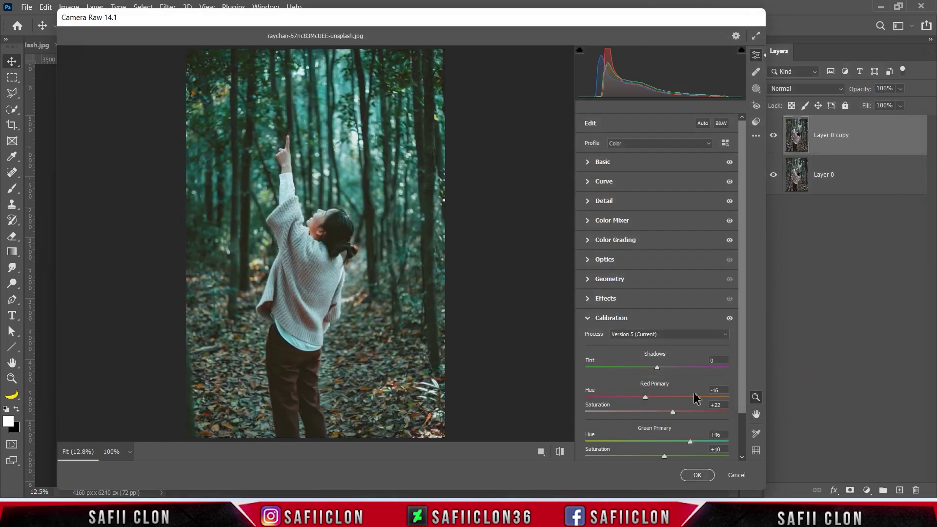
# Compare the edited and unedited previews, then commit the Camera Raw edit.
pyautogui.click(560, 452)
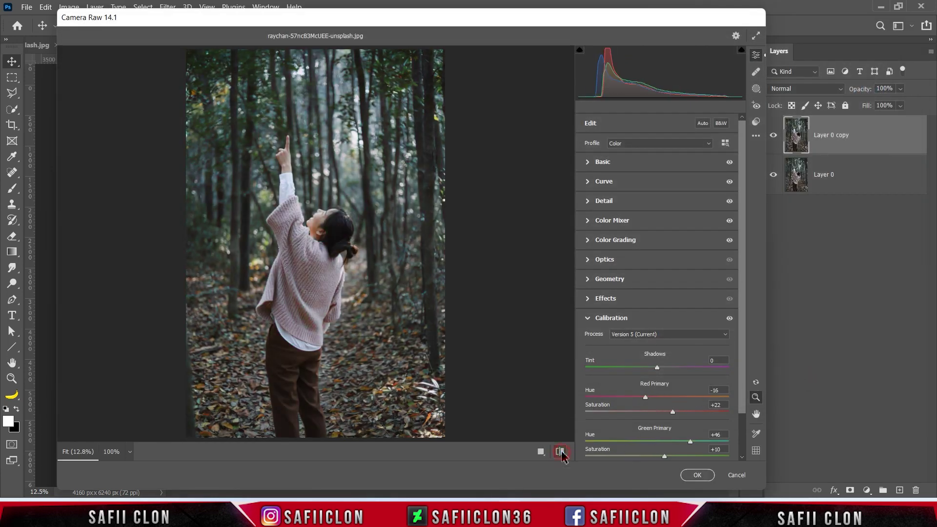
pyautogui.click(560, 452)
pyautogui.click(561, 453)
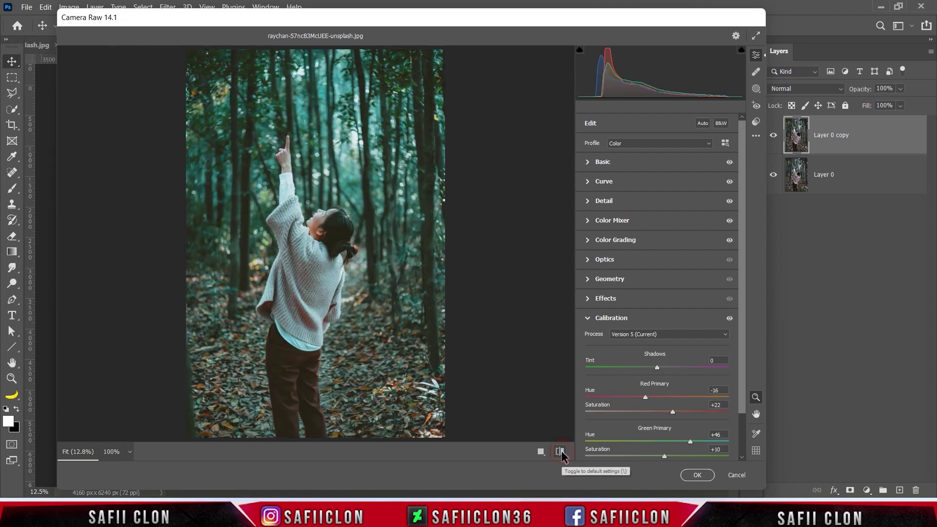
pyautogui.click(697, 474)
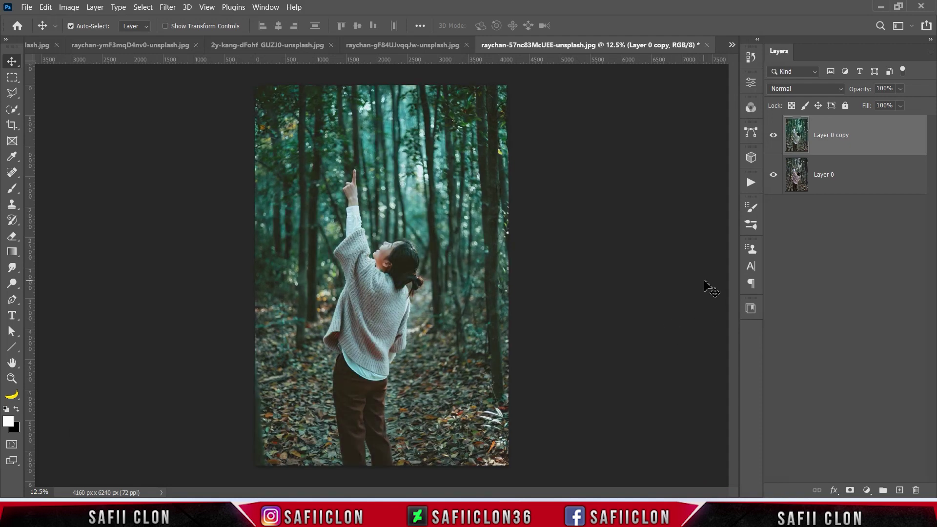
pyautogui.click(26, 7)
# Open raychan-u9bp9tsEDUM-unsplash.jpg, unlock the background, and duplicate it as Layer 0 copy.
pyautogui.click(40, 30)
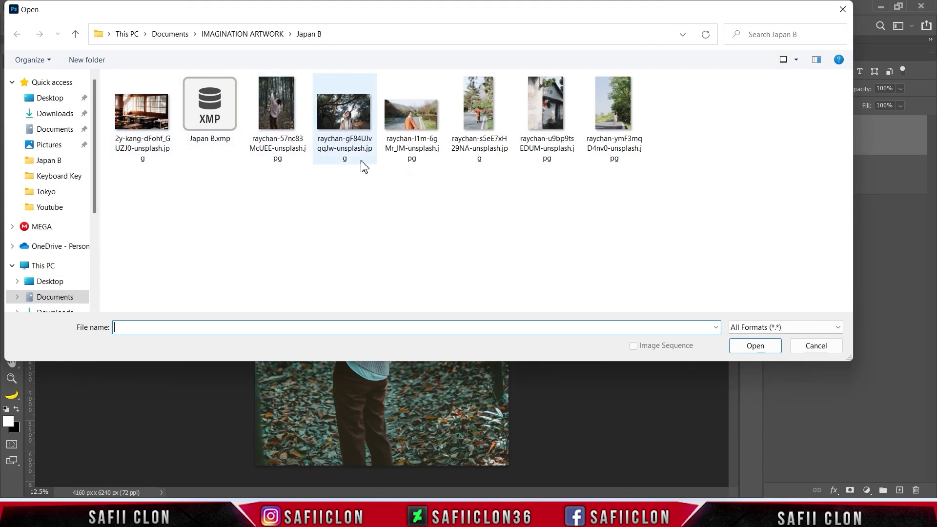
pyautogui.click(547, 122)
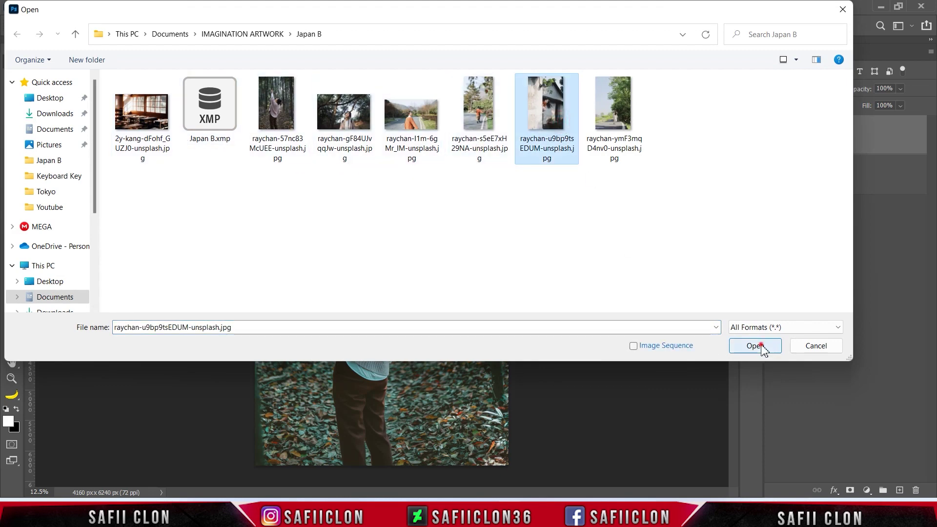
pyautogui.click(761, 347)
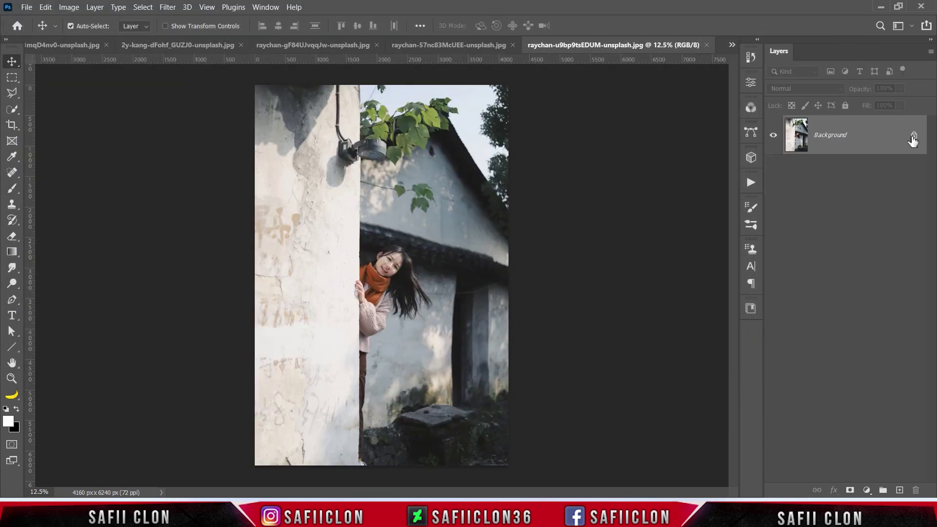
pyautogui.click(914, 136)
pyautogui.rightClick(850, 129)
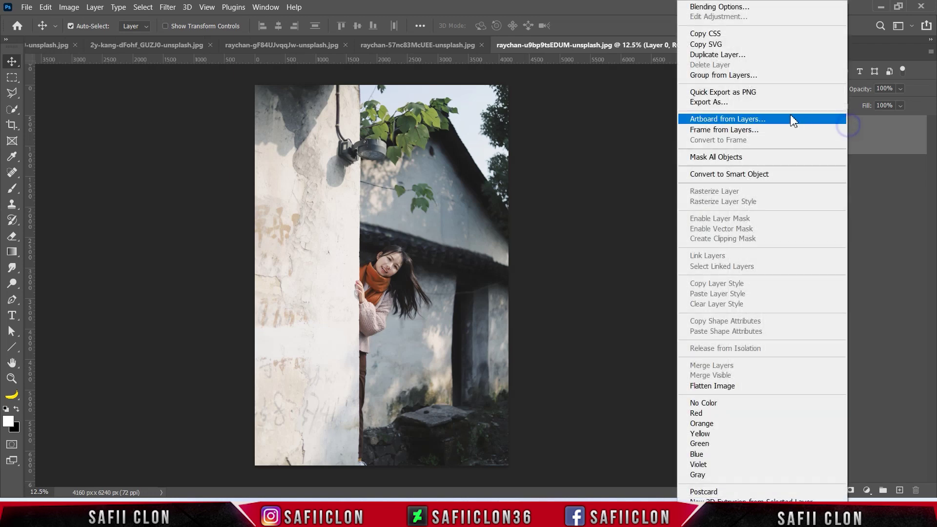
pyautogui.click(703, 58)
pyautogui.click(569, 139)
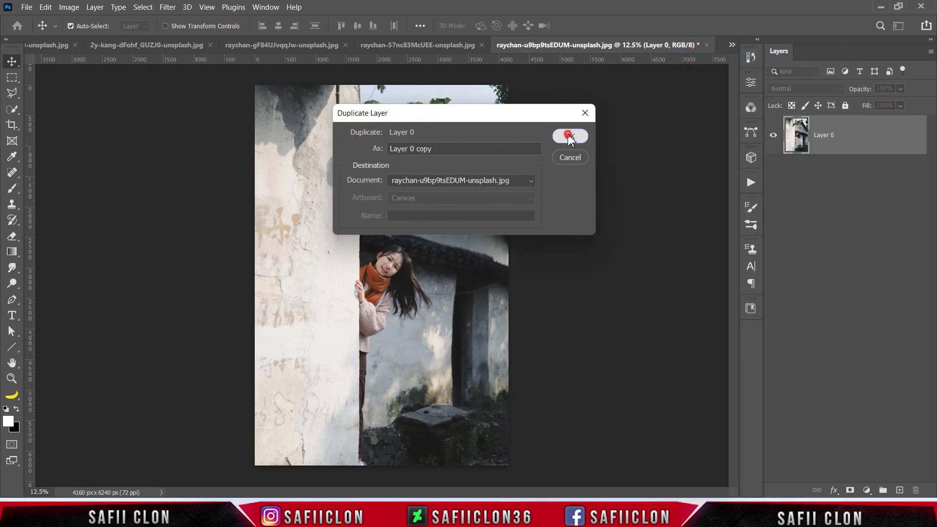
# Apply the last Camera Raw Filter to the copy and zoom in to inspect the teal grade.
pyautogui.click(168, 8)
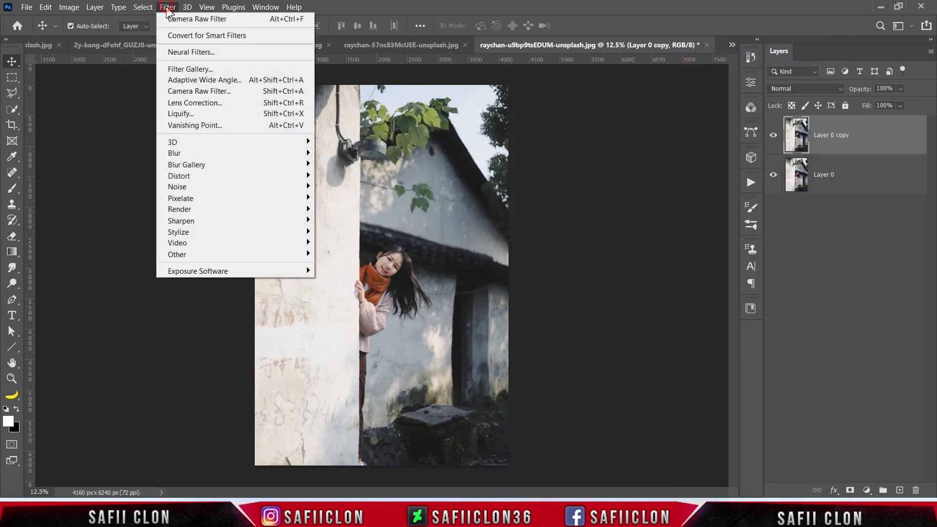
pyautogui.click(226, 19)
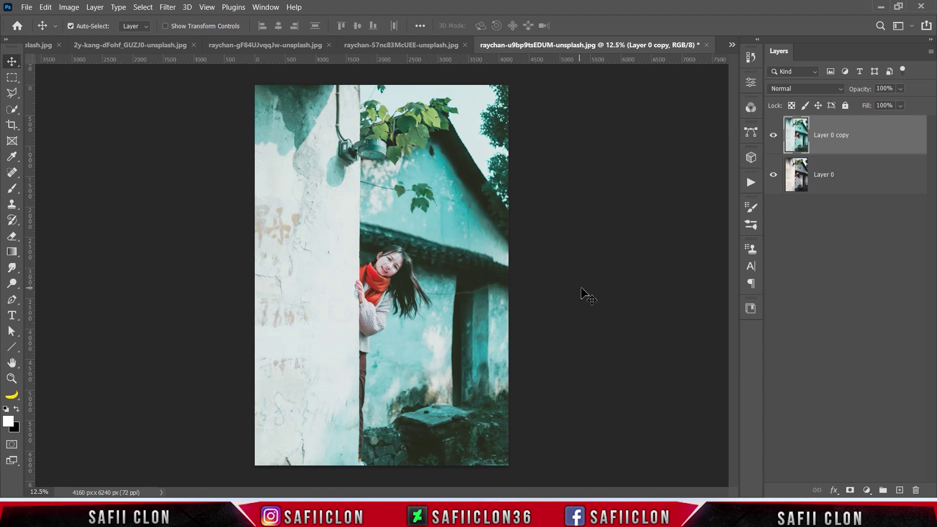
pyautogui.click(774, 137)
pyautogui.hotkey('ctrl', '+')
pyautogui.hotkey('ctrl', '+')
pyautogui.hotkey('ctrl', '+')
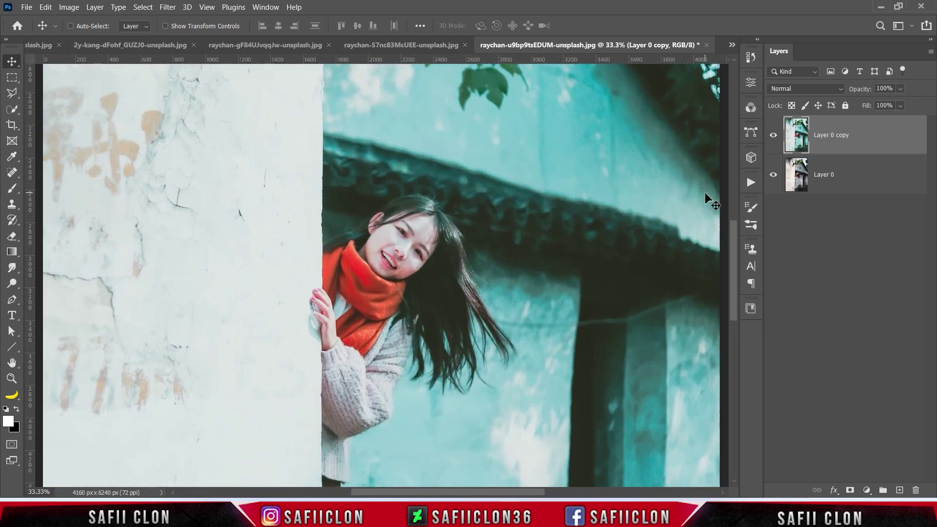
pyautogui.hotkey('ctrl', '-')
pyautogui.hotkey('ctrl', '-')
pyautogui.hotkey('ctrl', '-')
pyautogui.hotkey('ctrl', '-')
pyautogui.hotkey('ctrl', '+')
pyautogui.hotkey('ctrl', '+')
pyautogui.hotkey('ctrl', '-')
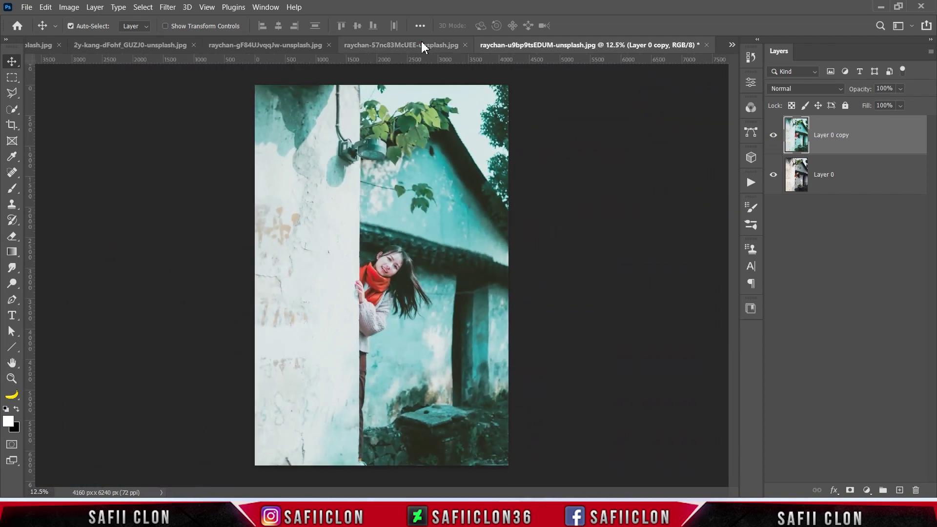
# Zoom in on the forest photo and backpack portrait to compare their grades with the originals.
pyautogui.click(422, 44)
pyautogui.hotkey('ctrl', '+')
pyautogui.hotkey('ctrl', '-')
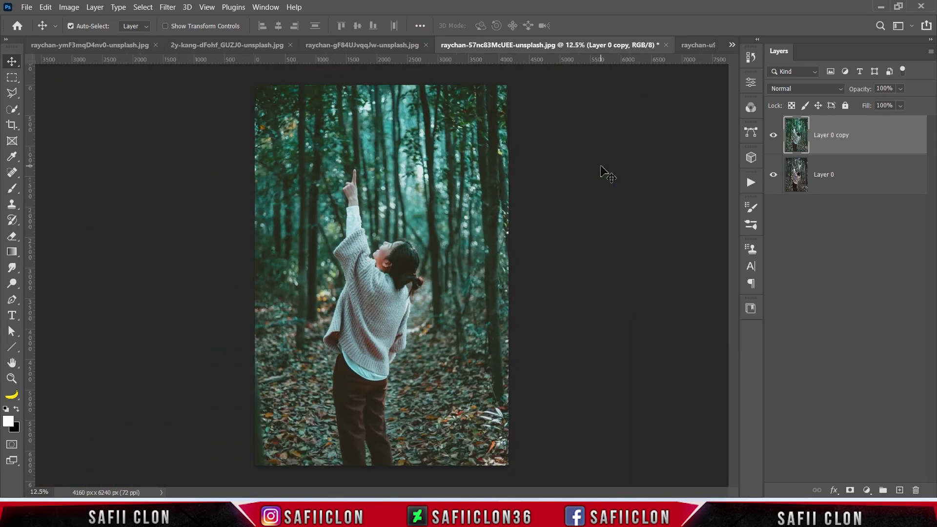
pyautogui.click(778, 141)
pyautogui.click(361, 44)
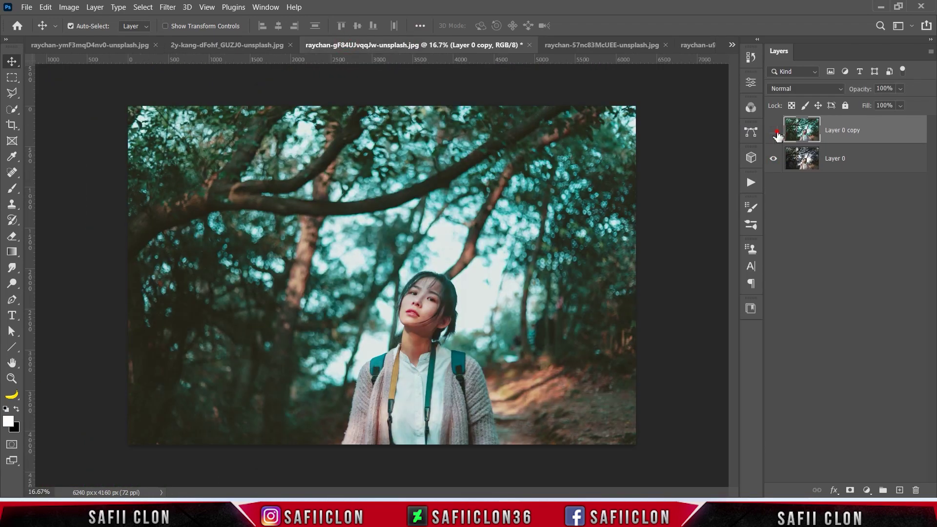
pyautogui.hotkey('ctrl', '+')
pyautogui.hotkey('ctrl', '+')
pyautogui.hotkey('ctrl', '-')
pyautogui.hotkey('ctrl', '-')
pyautogui.hotkey('ctrl', '-')
# Toggle the classroom photo's graded copy on and off, zoomed in on the windows.
pyautogui.hotkey('ctrl', 'shift', 'Tab')
pyautogui.click(774, 130)
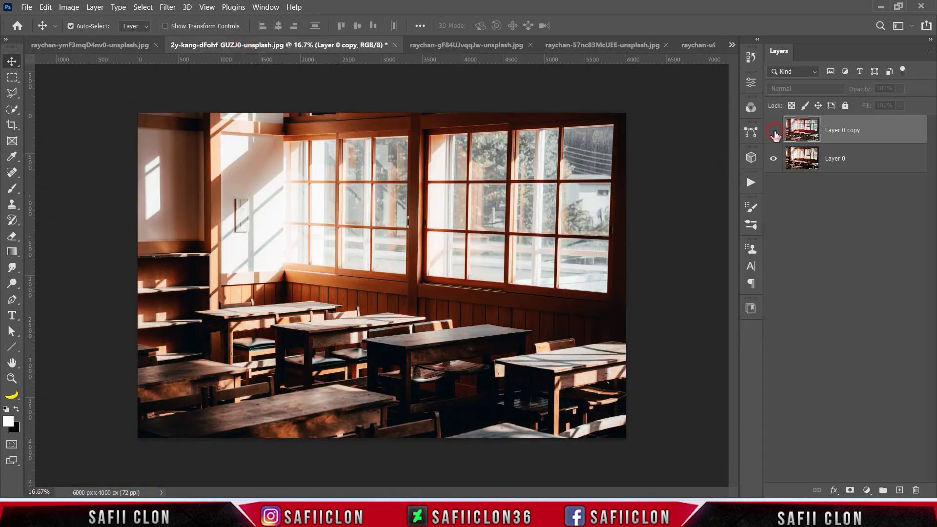
pyautogui.hotkey('ctrl', '+')
pyautogui.hotkey('ctrl', '+')
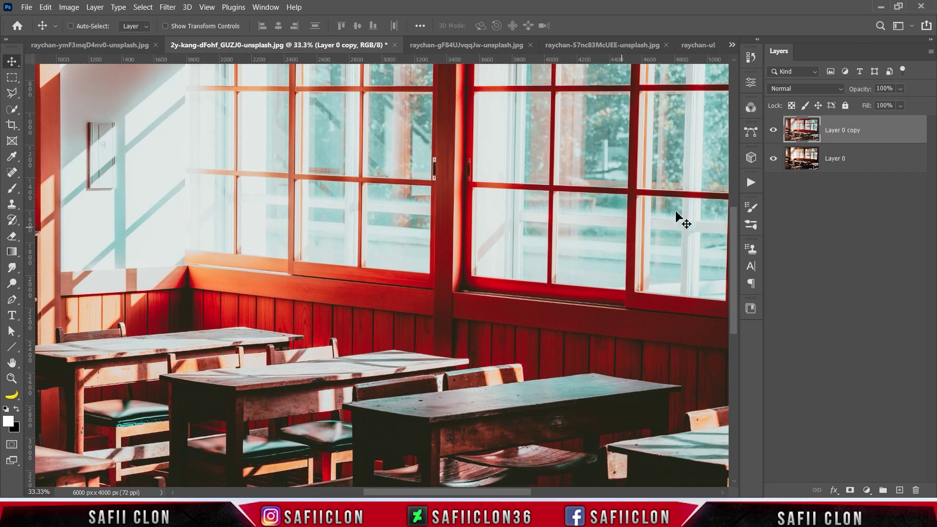
pyautogui.click(772, 130)
pyautogui.click(774, 130)
pyautogui.hotkey('ctrl', '-')
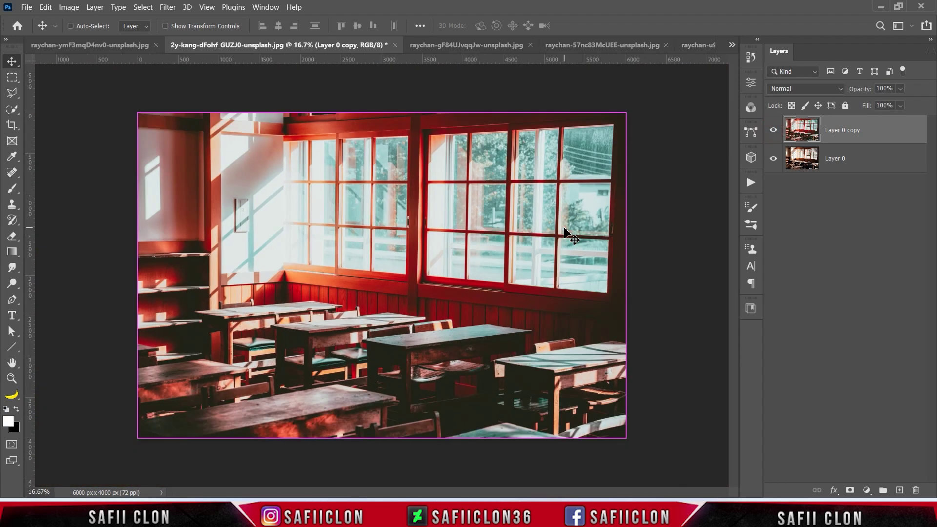
# Compare the road photo's teal copy against the original at close zoom.
pyautogui.hotkey('ctrl', 'shift', 'Tab')
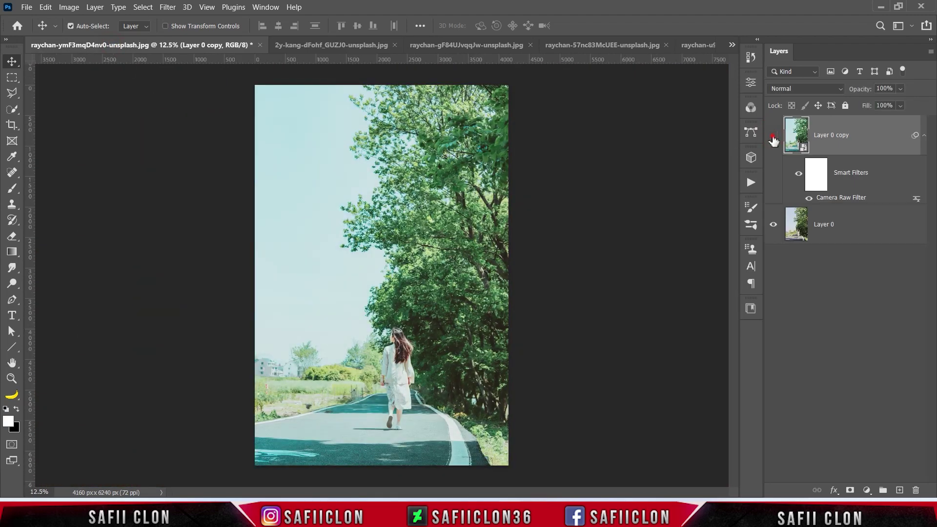
pyautogui.hotkey('ctrl', '+')
pyautogui.hotkey('ctrl', '+')
pyautogui.hotkey('ctrl', '+')
pyautogui.scroll(-5, 676, 216)
pyautogui.click(773, 136)
pyautogui.click(774, 135)
pyautogui.click(774, 136)
pyautogui.hotkey('ctrl', '-')
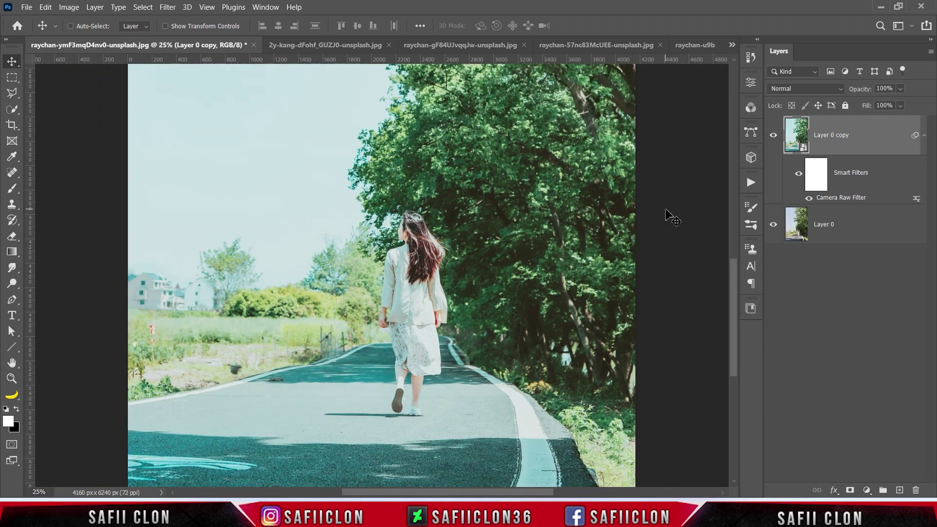
pyautogui.hotkey('ctrl', '-')
pyautogui.hotkey('ctrl', '-')
# Toggle the orange-sweater portrait's EDIT layer, then inspect the park-path woman up close.
pyautogui.click(733, 44)
pyautogui.click(825, 61)
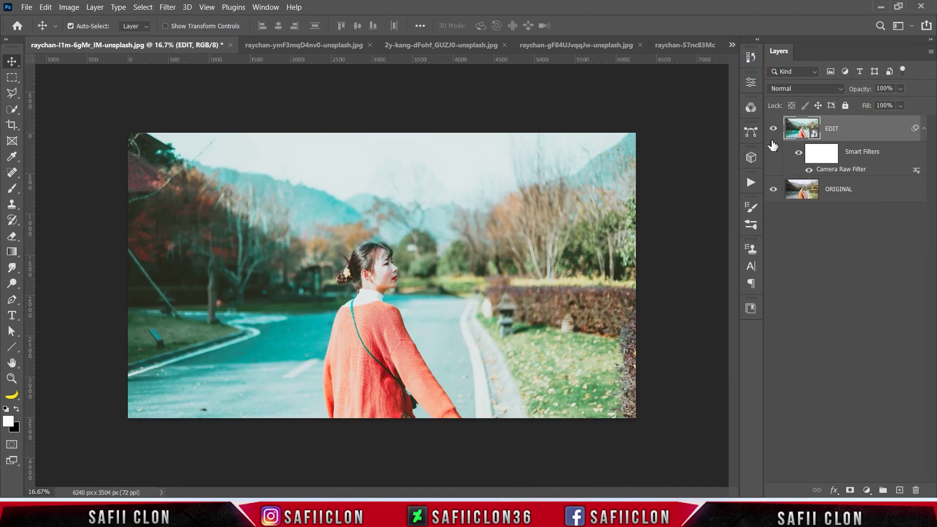
pyautogui.click(773, 129)
pyautogui.click(773, 129)
pyautogui.click(732, 45)
pyautogui.click(820, 47)
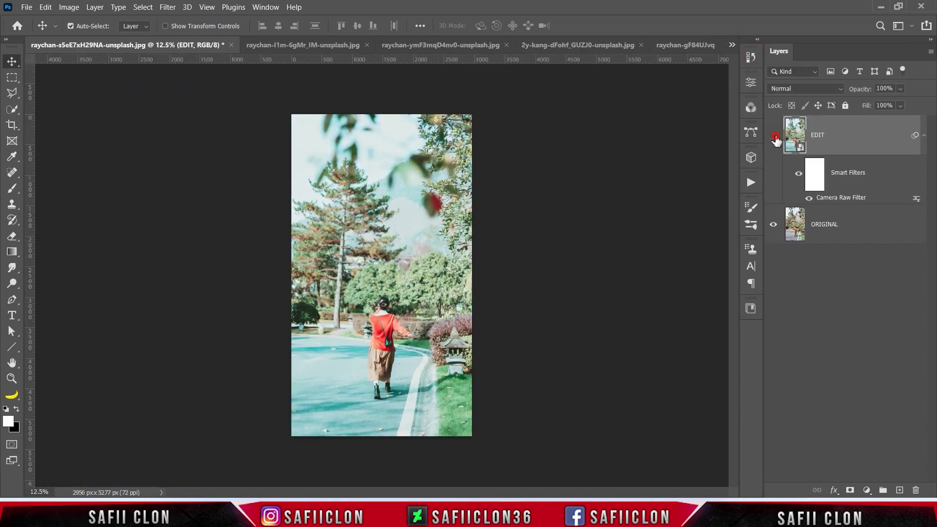
pyautogui.hotkey('ctrl', '+')
pyautogui.hotkey('ctrl', '+')
pyautogui.hotkey('ctrl', '+')
pyautogui.hotkey('ctrl', '+')
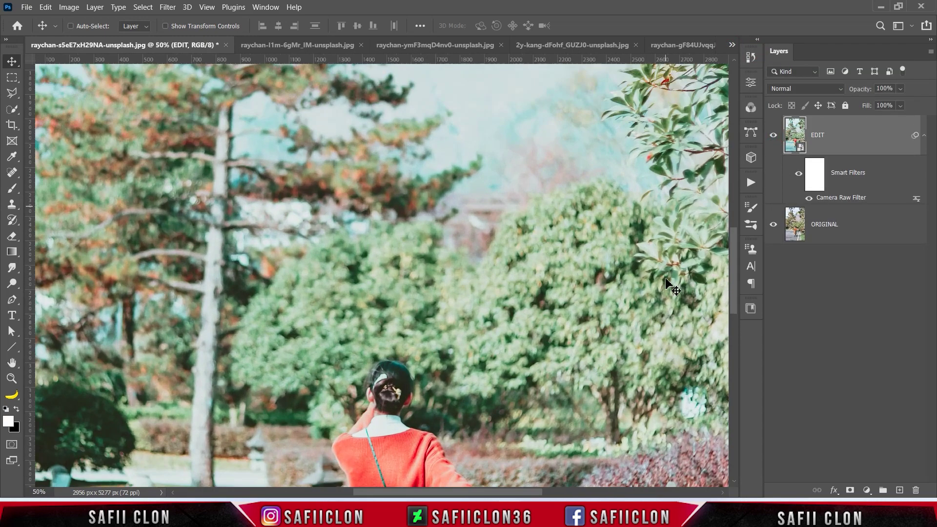
pyautogui.scroll(-3, 639, 381)
pyautogui.scroll(-3, 642, 384)
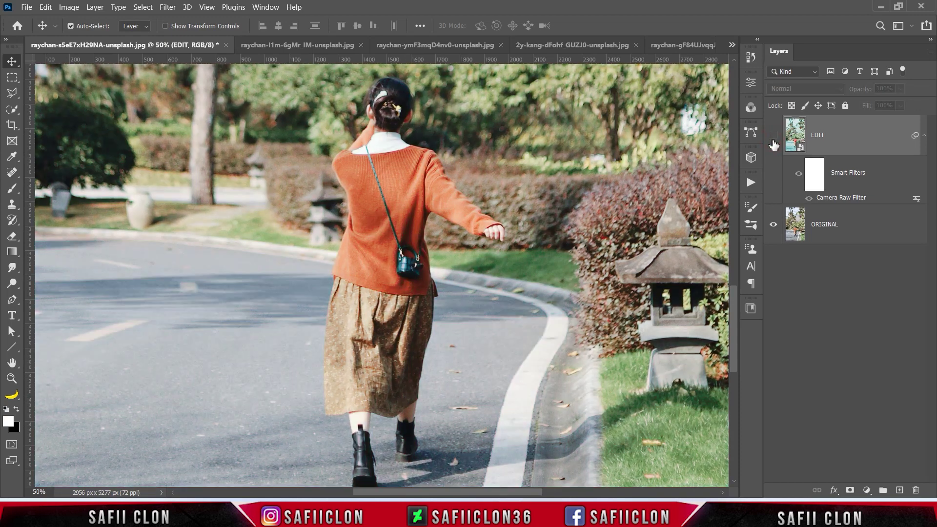
pyautogui.hotkey('ctrl', '-')
pyautogui.hotkey('ctrl', '-')
pyautogui.hotkey('ctrl', '-')
pyautogui.hotkey('ctrl', '-')
pyautogui.hotkey('ctrl', '+')
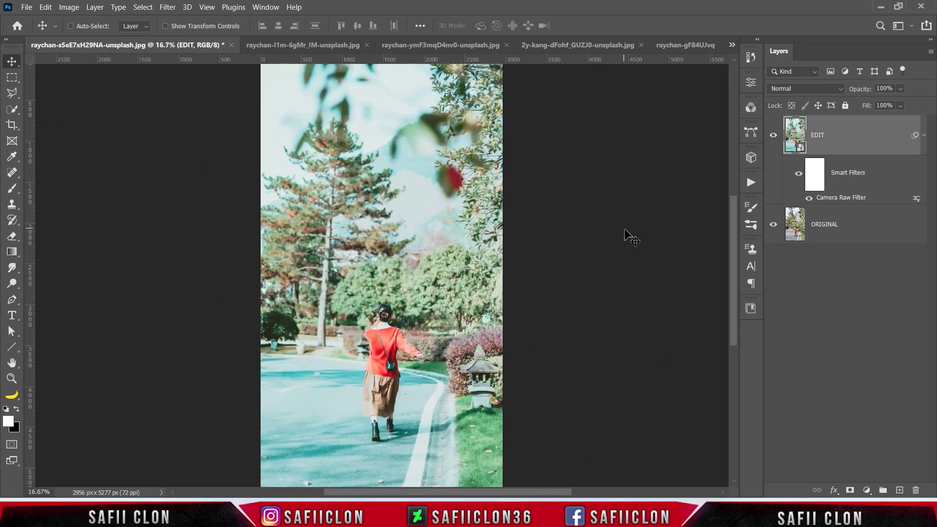
pyautogui.hotkey('ctrl', '-')
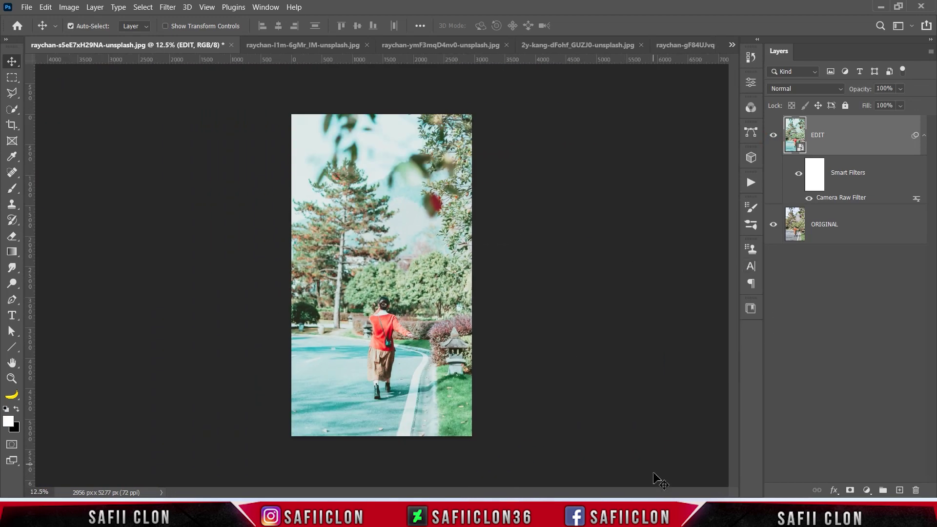